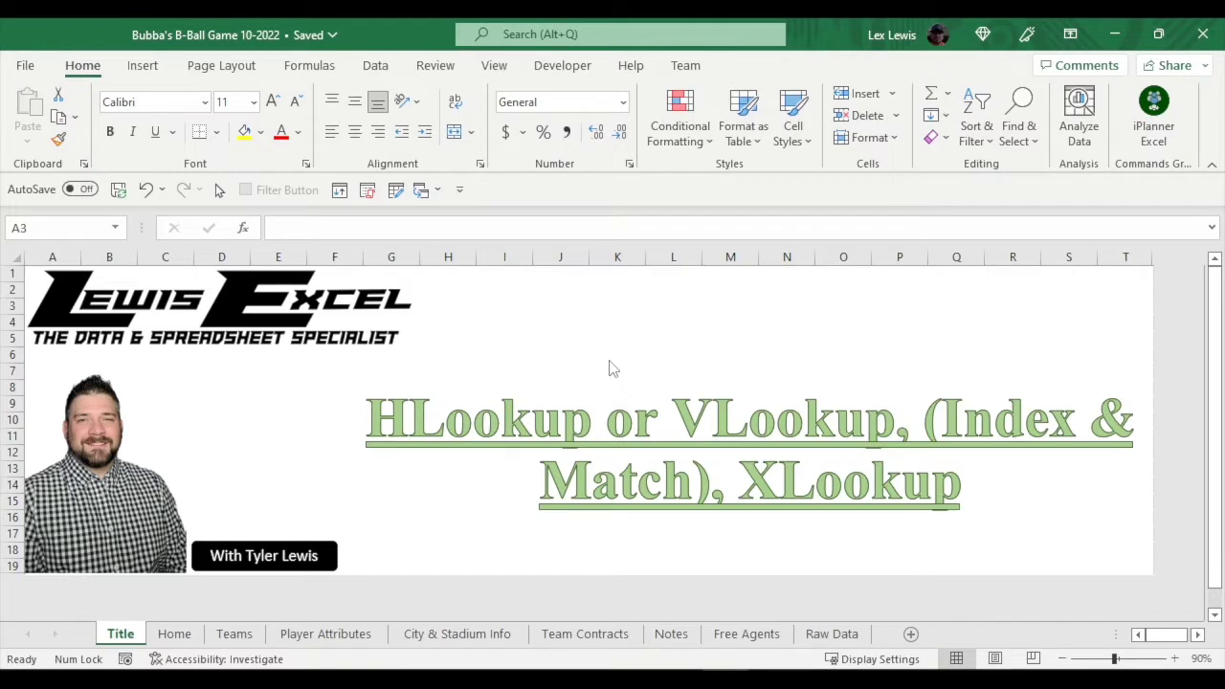
# Look over the Home and Player Attributes sheets, including the player list and its rating columns.
pyautogui.hotkey('ctrl', 'pagedown')
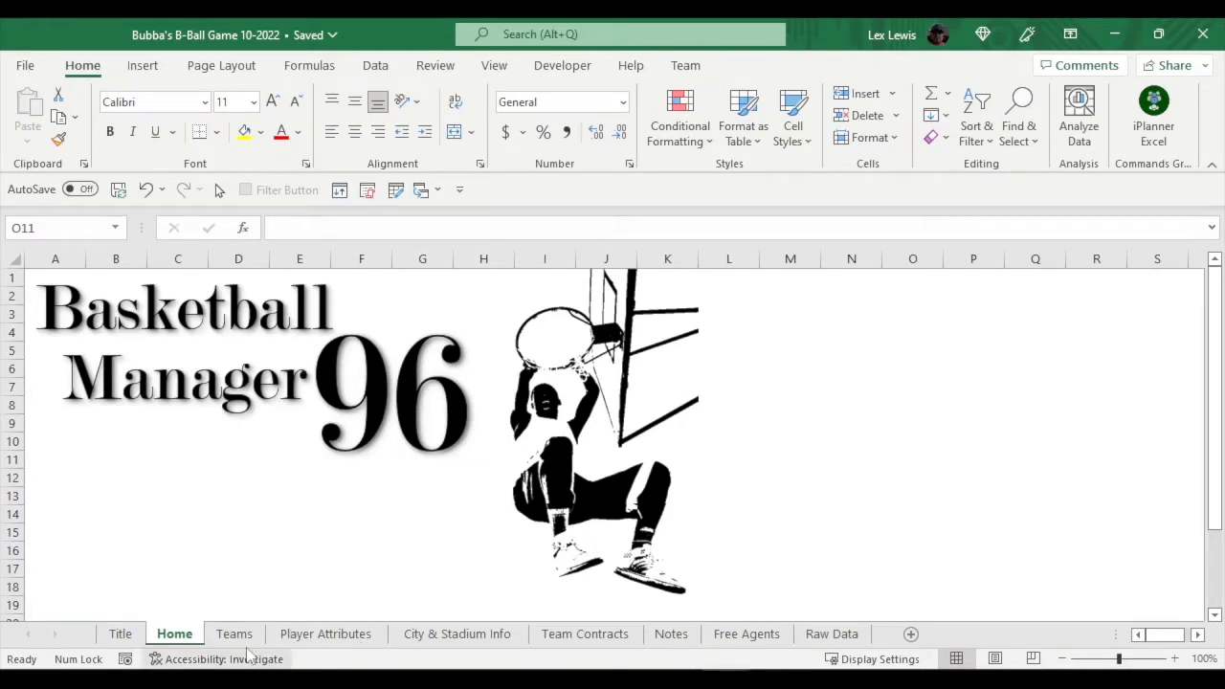
pyautogui.click(337, 639)
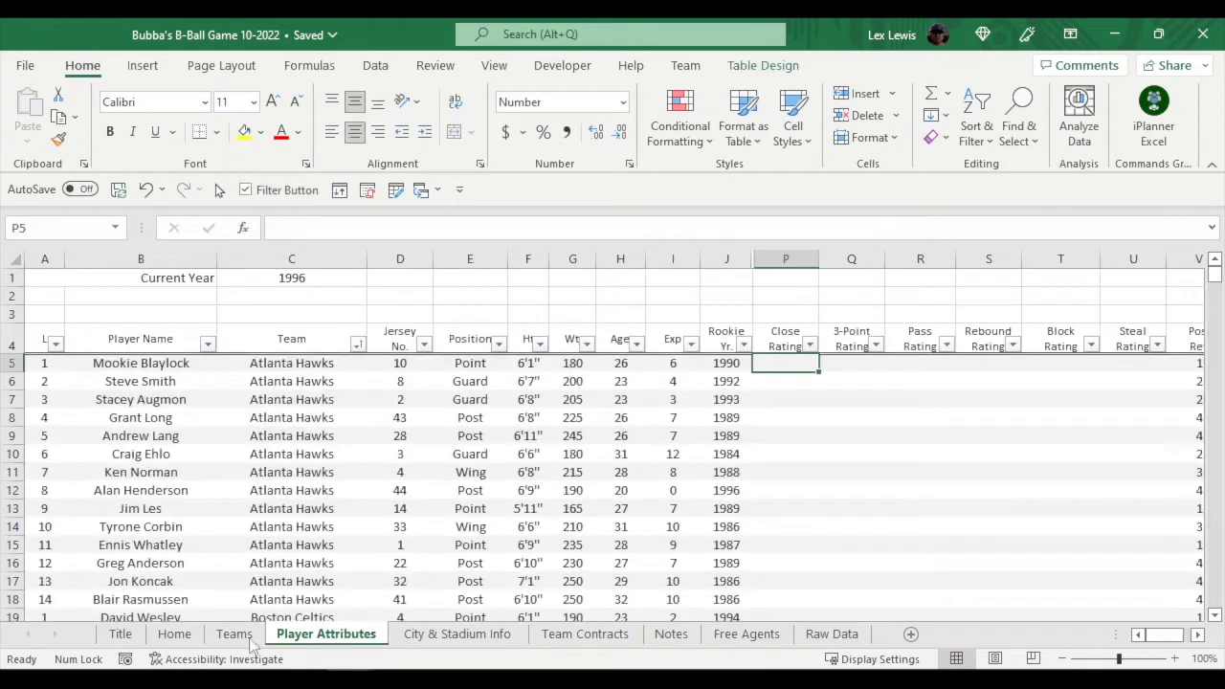
pyautogui.click(172, 635)
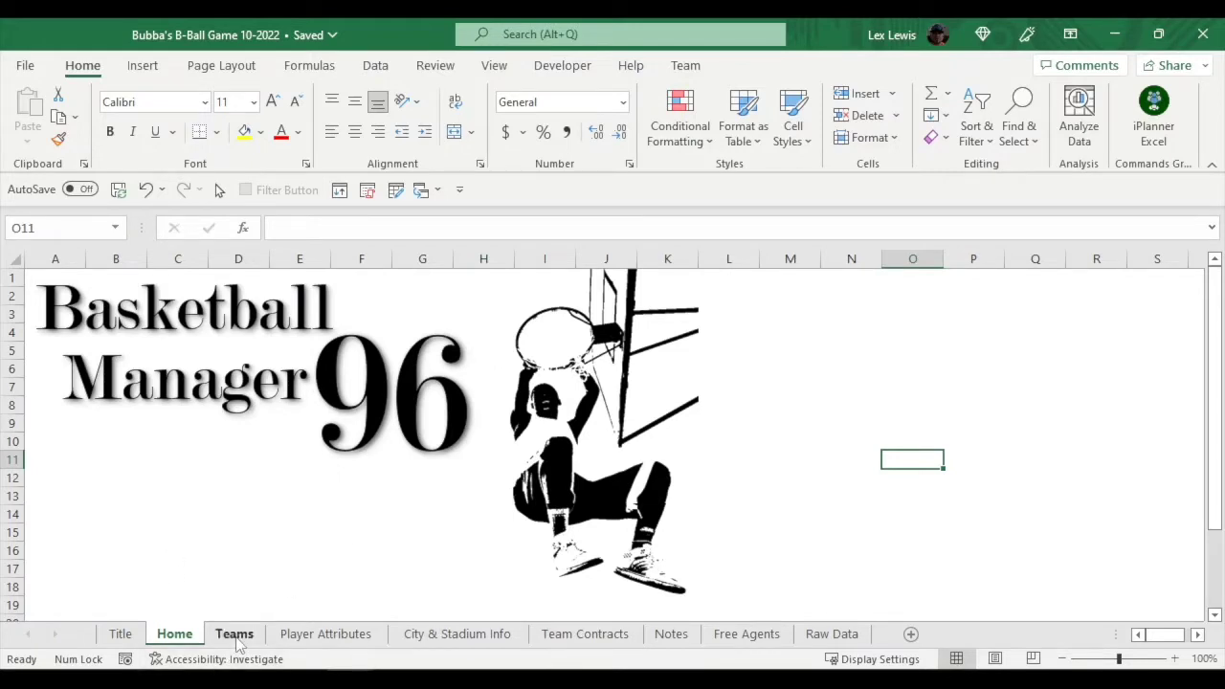
pyautogui.click(330, 634)
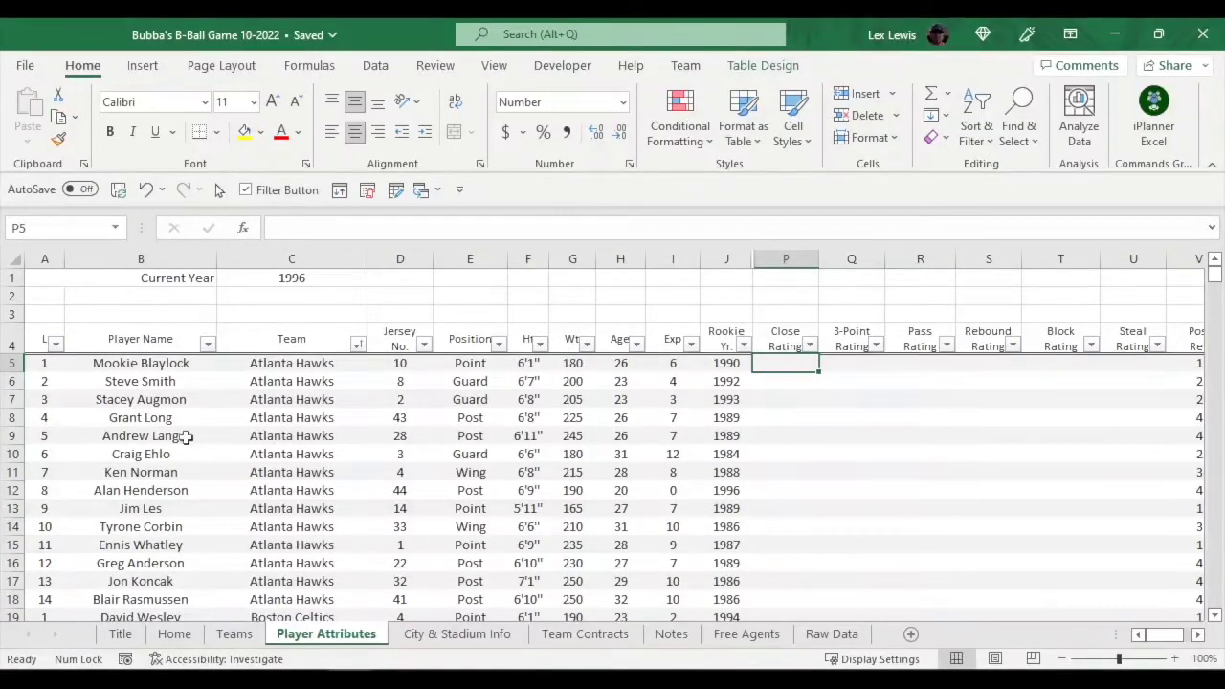
pyautogui.scroll(-8, 197, 418)
pyautogui.scroll(10, 209, 421)
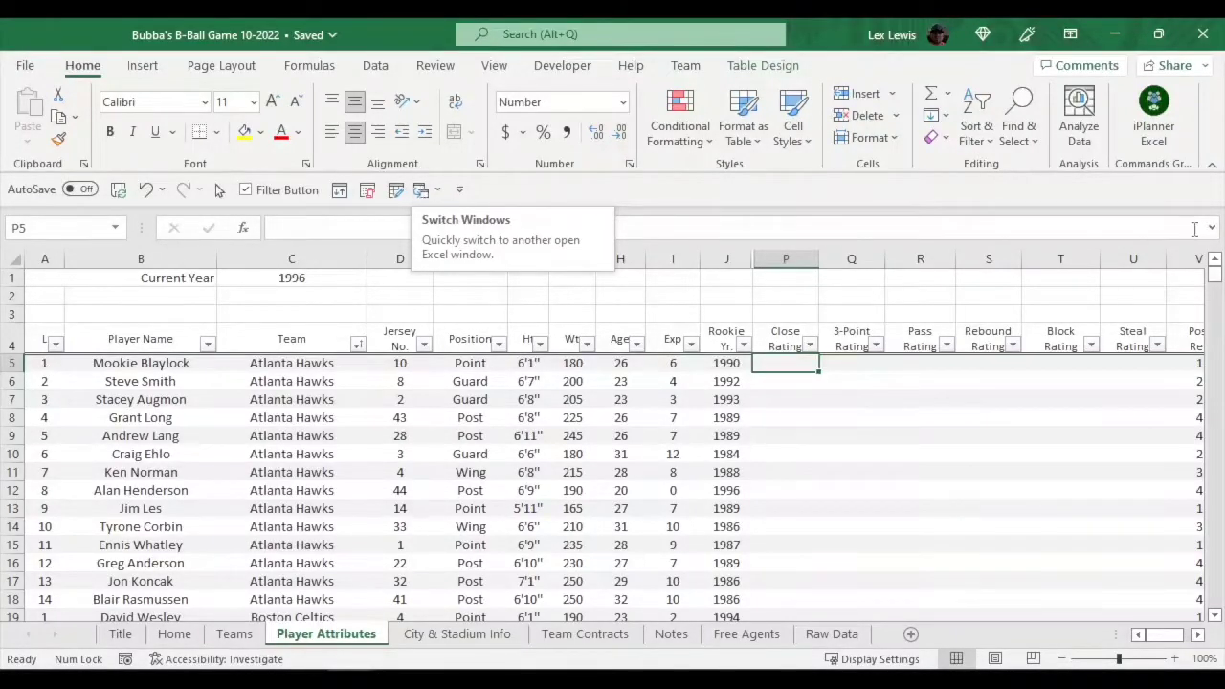
pyautogui.scroll(-1, 612, 431)
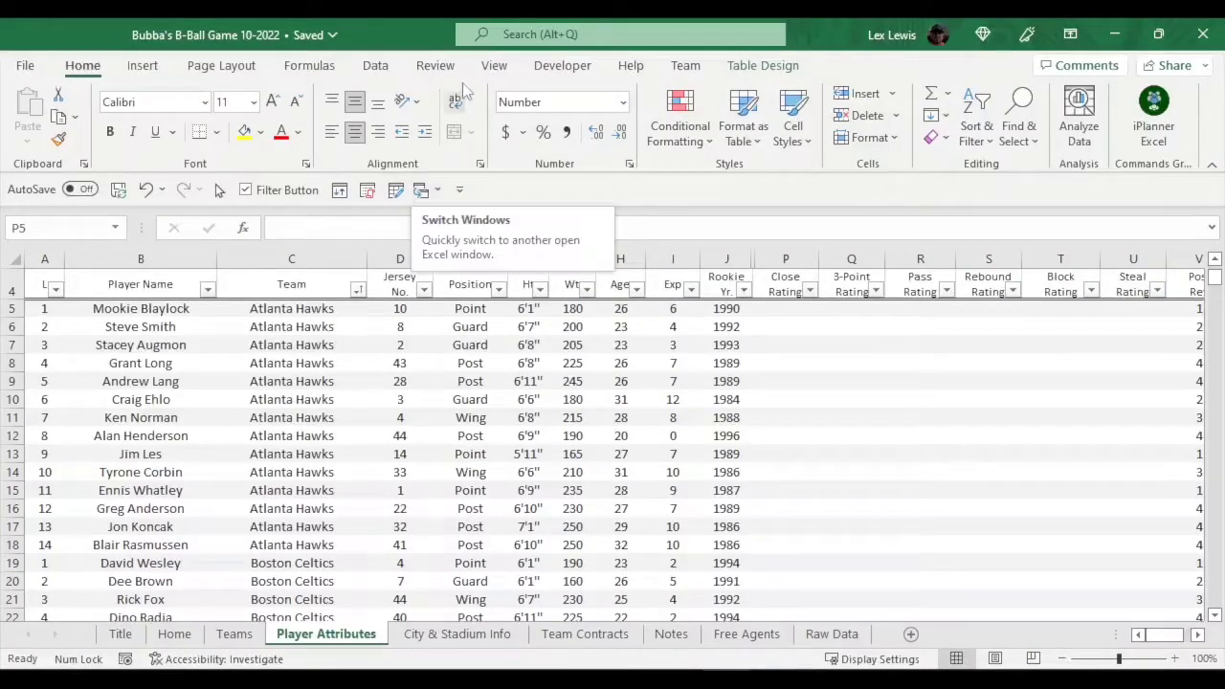
pyautogui.click(489, 69)
pyautogui.click(492, 69)
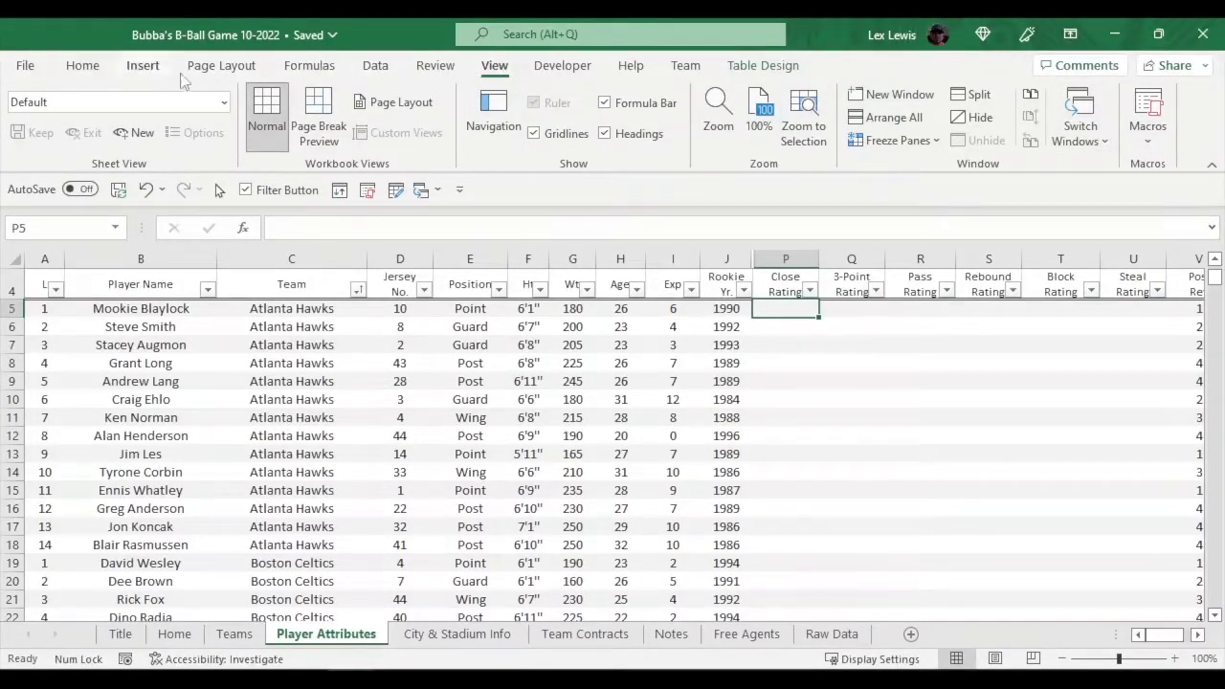
pyautogui.click(82, 65)
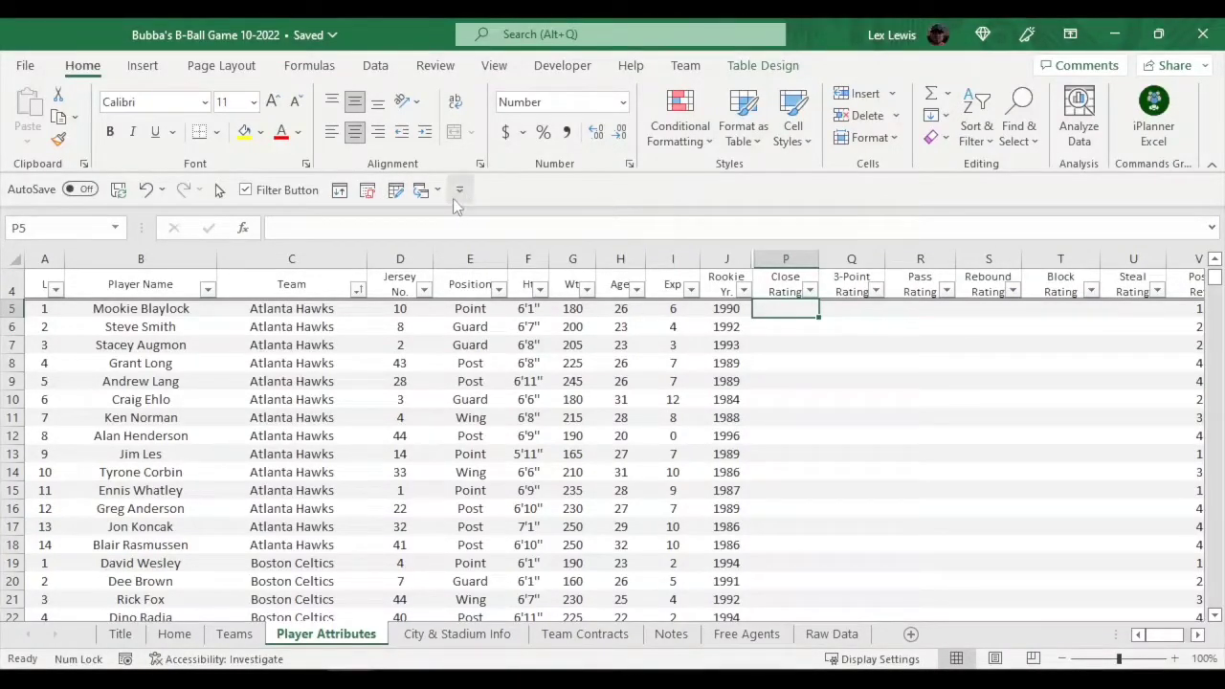
# Switch to the Players 95-96 NBA Season workbook and examine its Full Name column and the per-game statistics columns.
pyautogui.click(419, 192)
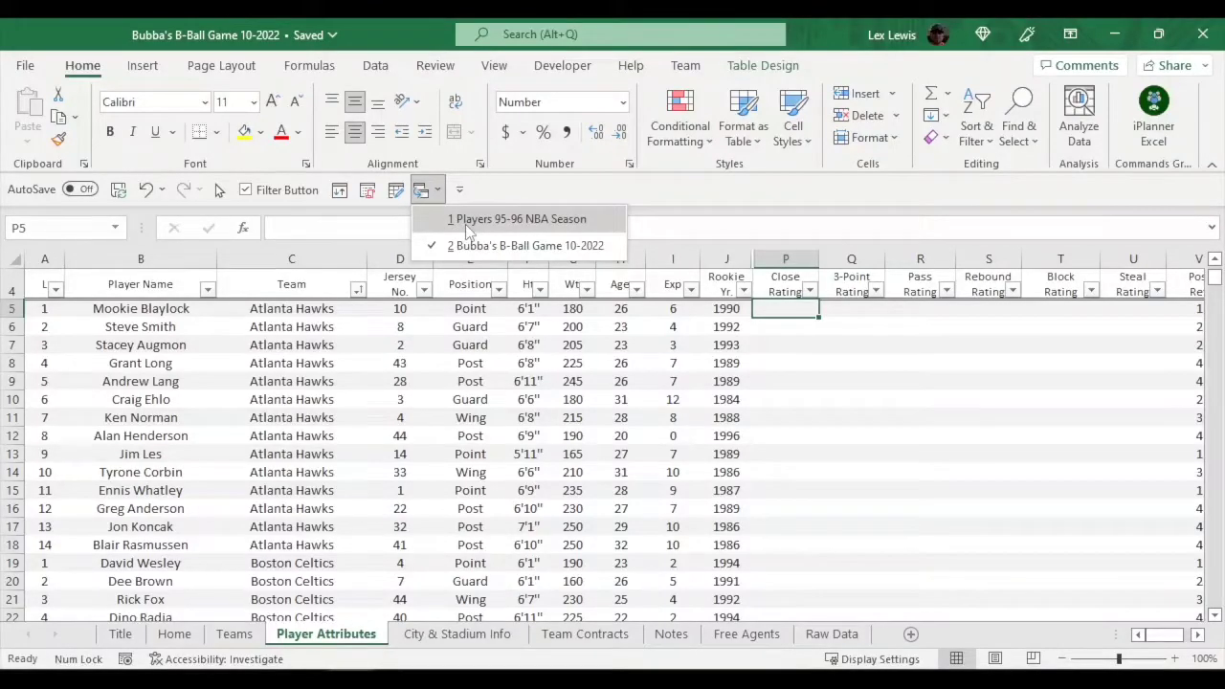
pyautogui.click(542, 225)
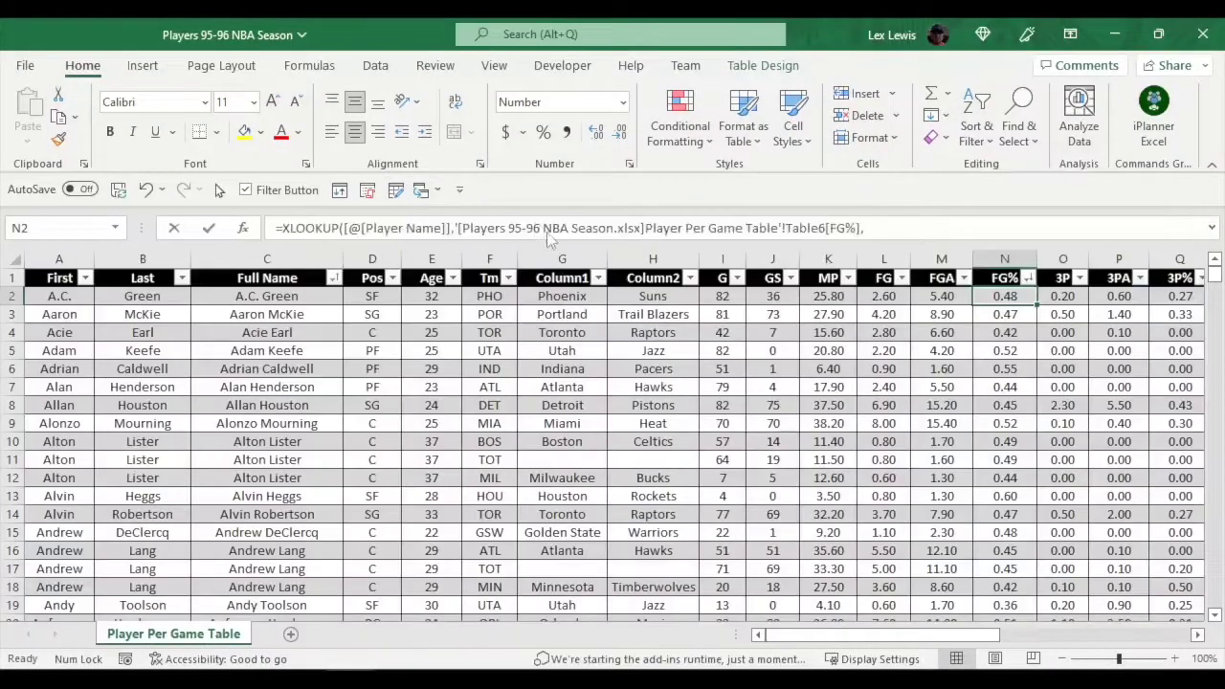
pyautogui.click(326, 409)
pyautogui.press('Up')
pyautogui.press('Up')
pyautogui.press('Up')
pyautogui.press('Up')
pyautogui.press('Up')
pyautogui.press('Up')
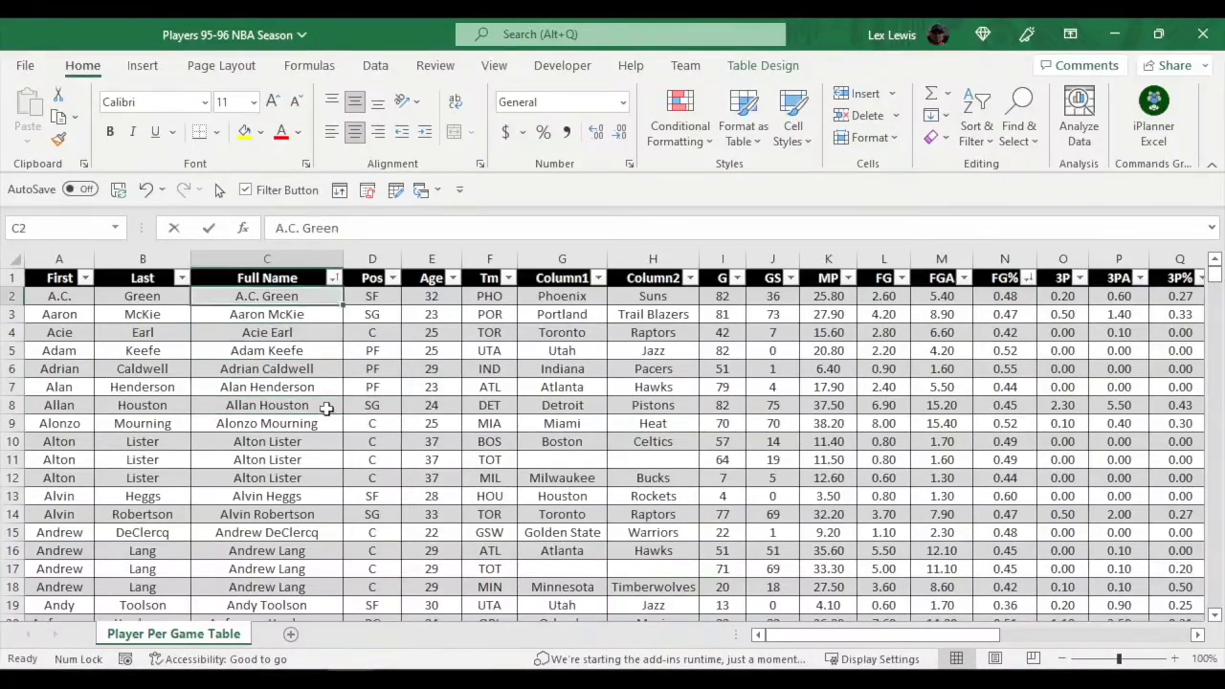
pyautogui.press('Right')
pyautogui.press('Right')
pyautogui.press('Right')
pyautogui.press('Right')
pyautogui.press('Right')
pyautogui.press('Right')
pyautogui.press('Right')
pyautogui.press('Right')
pyautogui.press('Right')
pyautogui.press('Right')
pyautogui.press('Right')
pyautogui.press('Right')
pyautogui.press('Right')
pyautogui.press('Left')
pyautogui.press('Left')
pyautogui.press('Left')
pyautogui.press('Left')
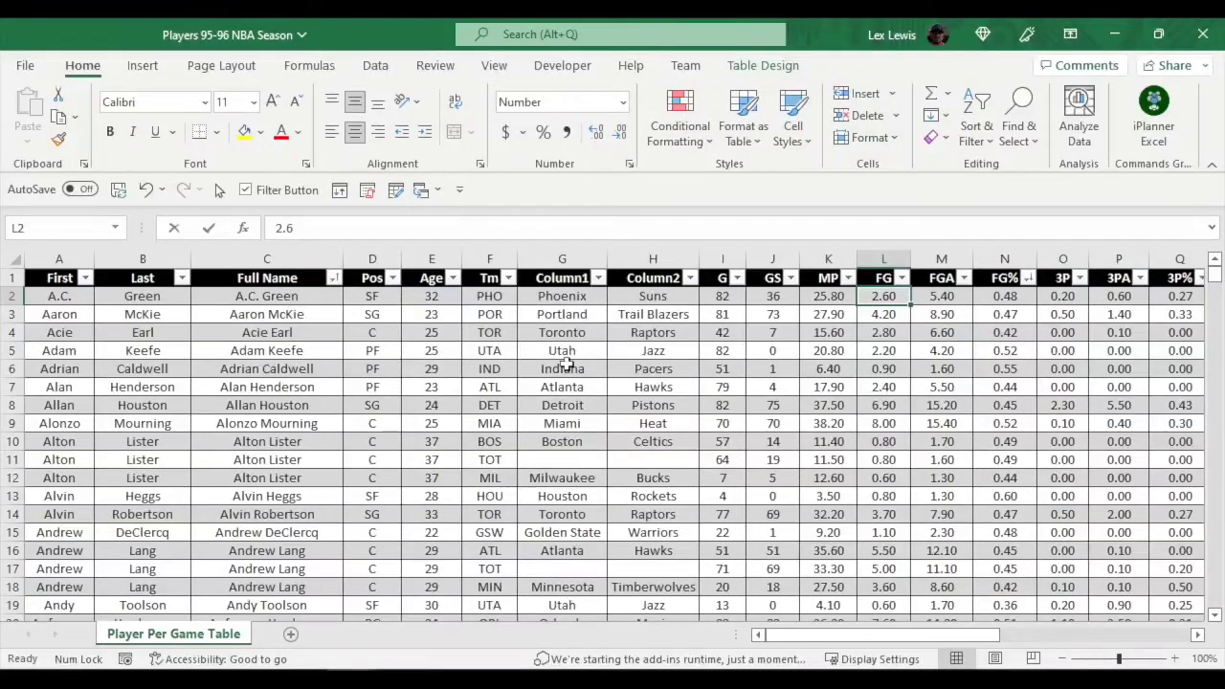
# Return to the Bubba's B-Ball Game 10-2022 workbook and examine the Player Name and Close Rating columns and the Teams sheet.
pyautogui.click(497, 245)
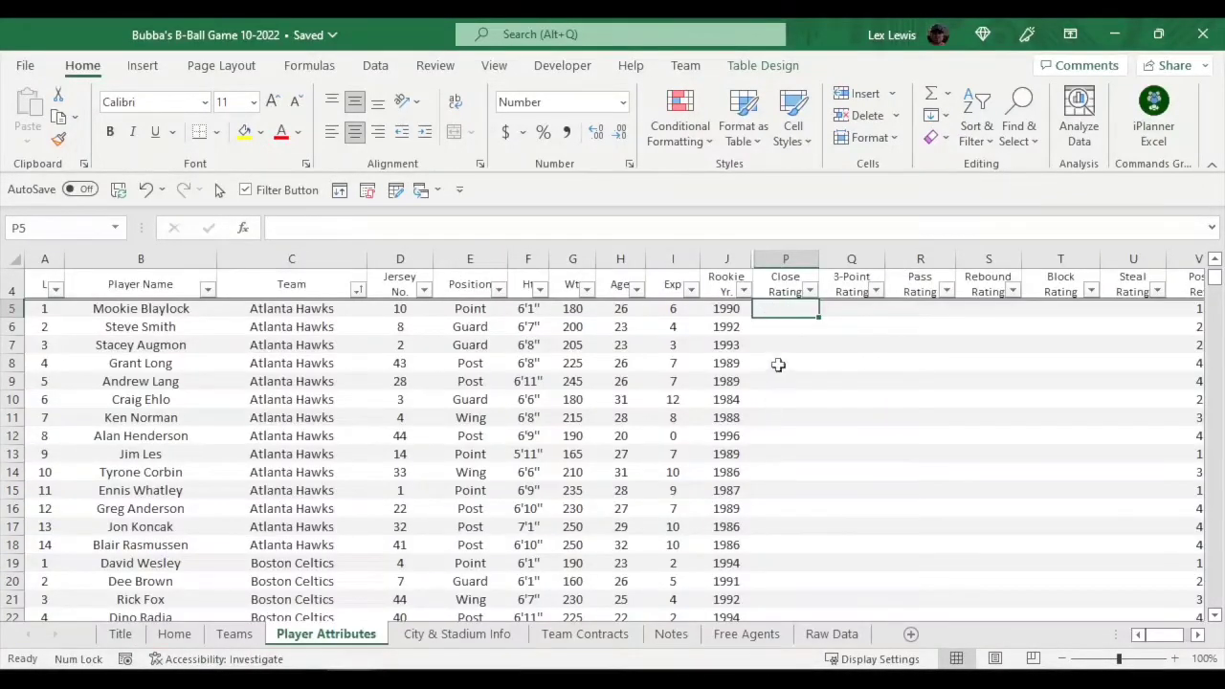
pyautogui.click(127, 308)
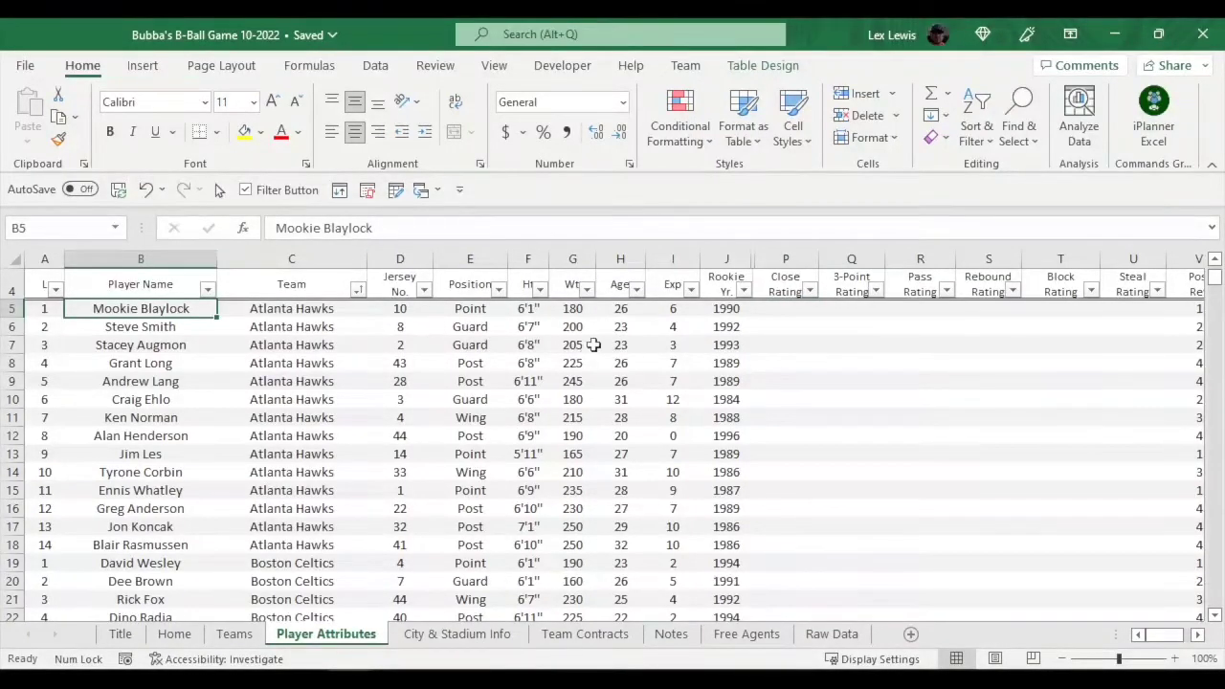
pyautogui.click(783, 308)
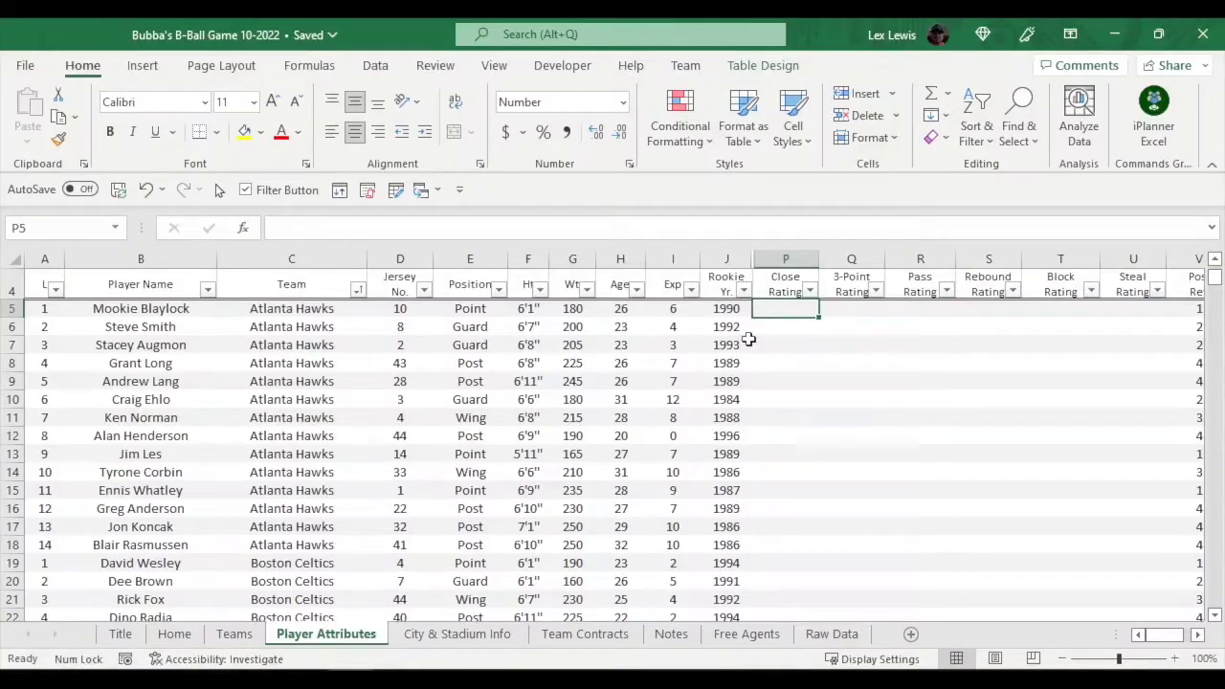
pyautogui.click(234, 634)
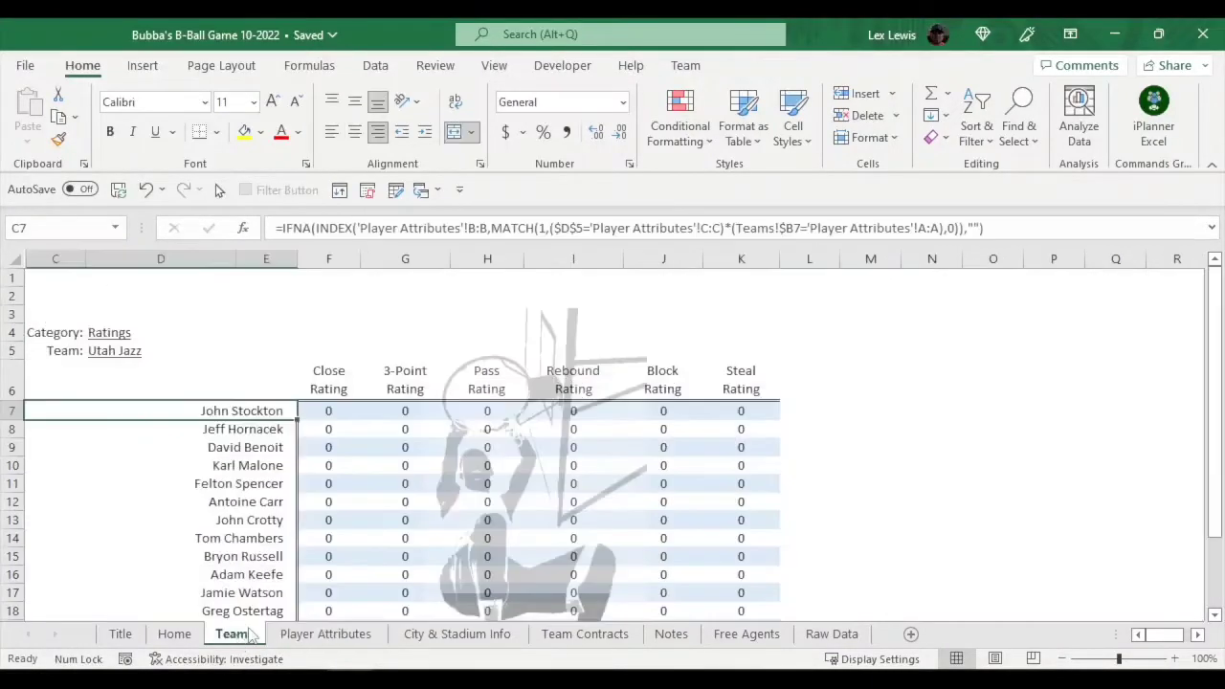
pyautogui.click(312, 633)
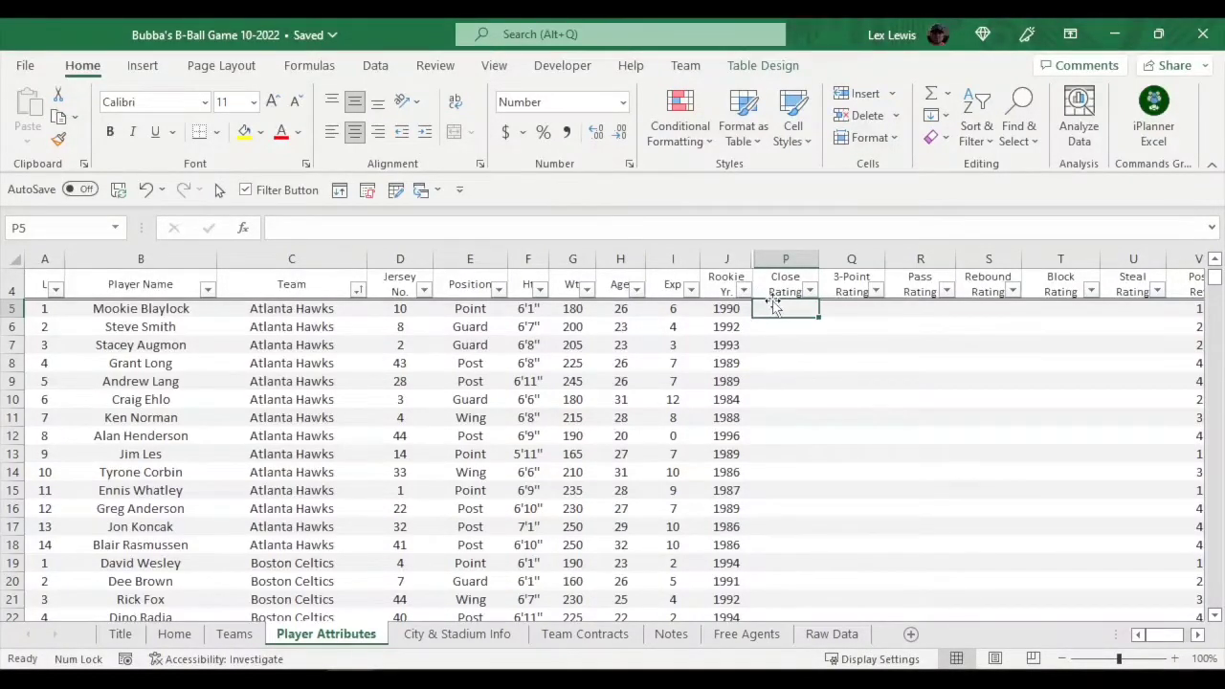
pyautogui.click(110, 313)
pyautogui.click(790, 310)
pyautogui.scroll(1, 672, 268)
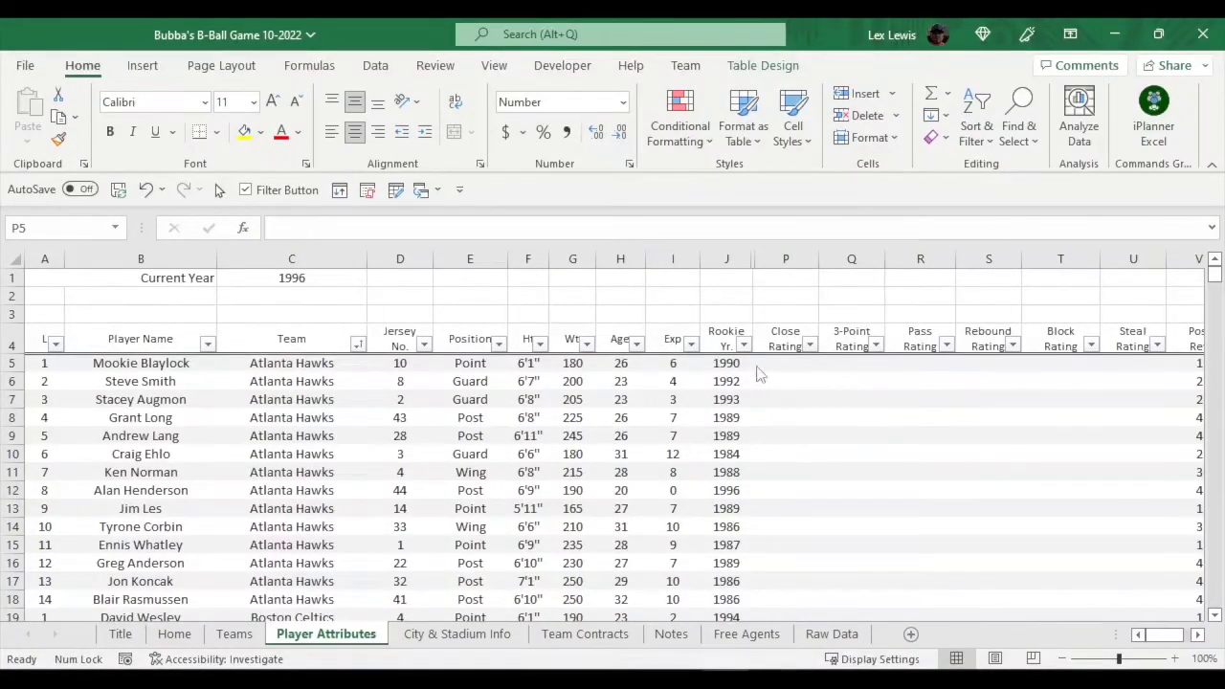
# Begin an XLOOKUP formula in cell P5 under Close Rating, using the same row's Player Name as the lookup value.
pyautogui.click(787, 371)
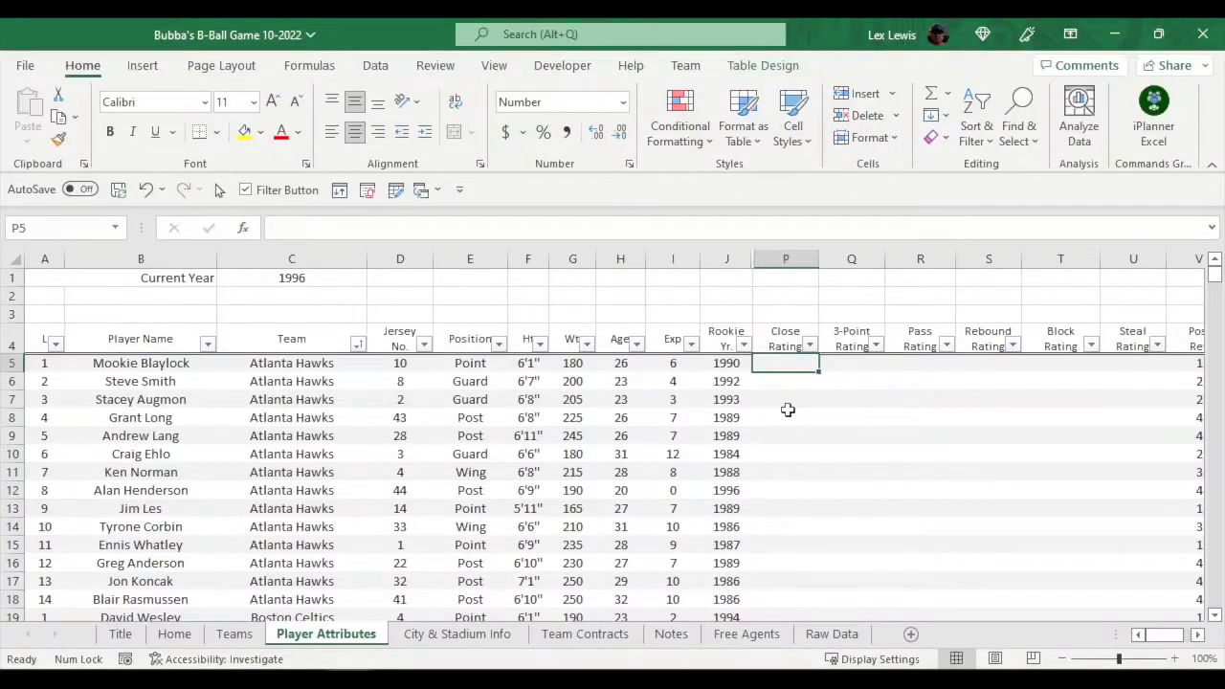
pyautogui.write('=xlo')
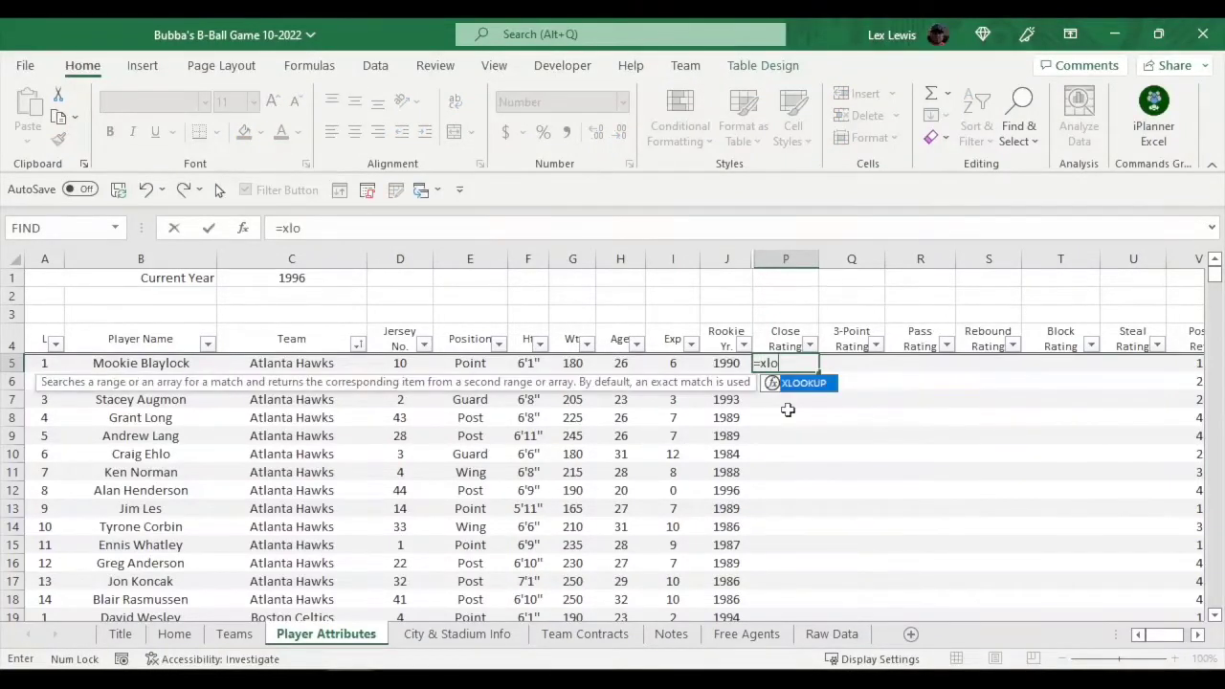
pyautogui.press('Tab')
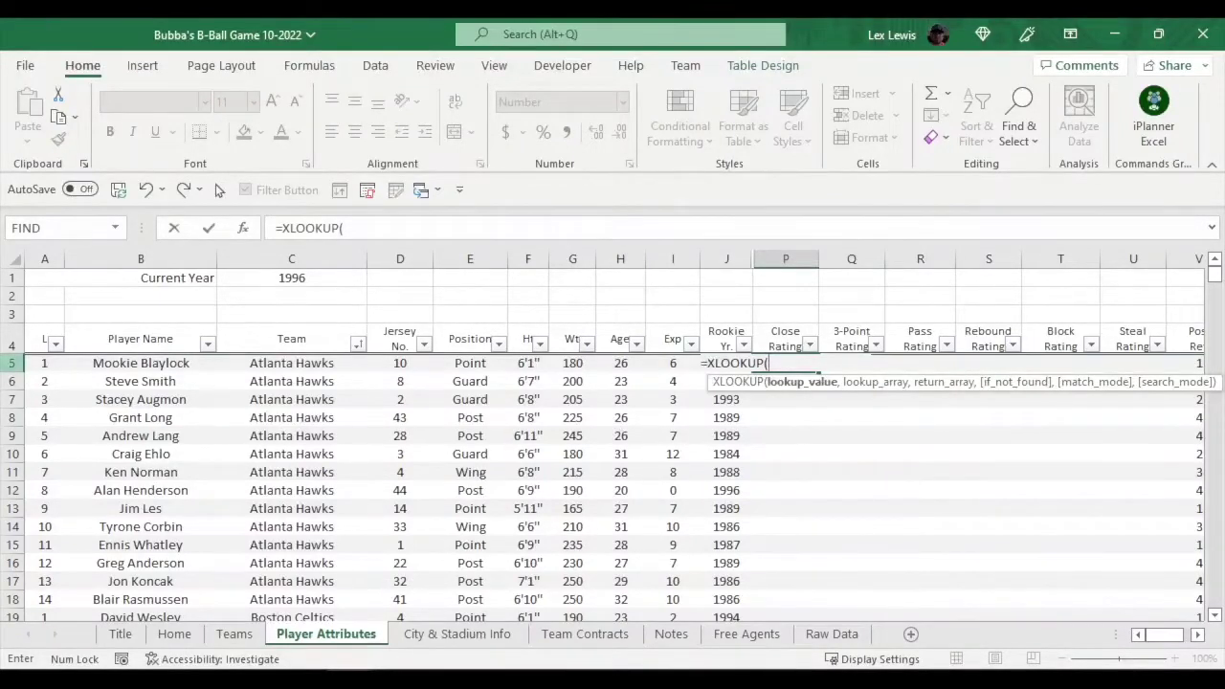
pyautogui.click(139, 360)
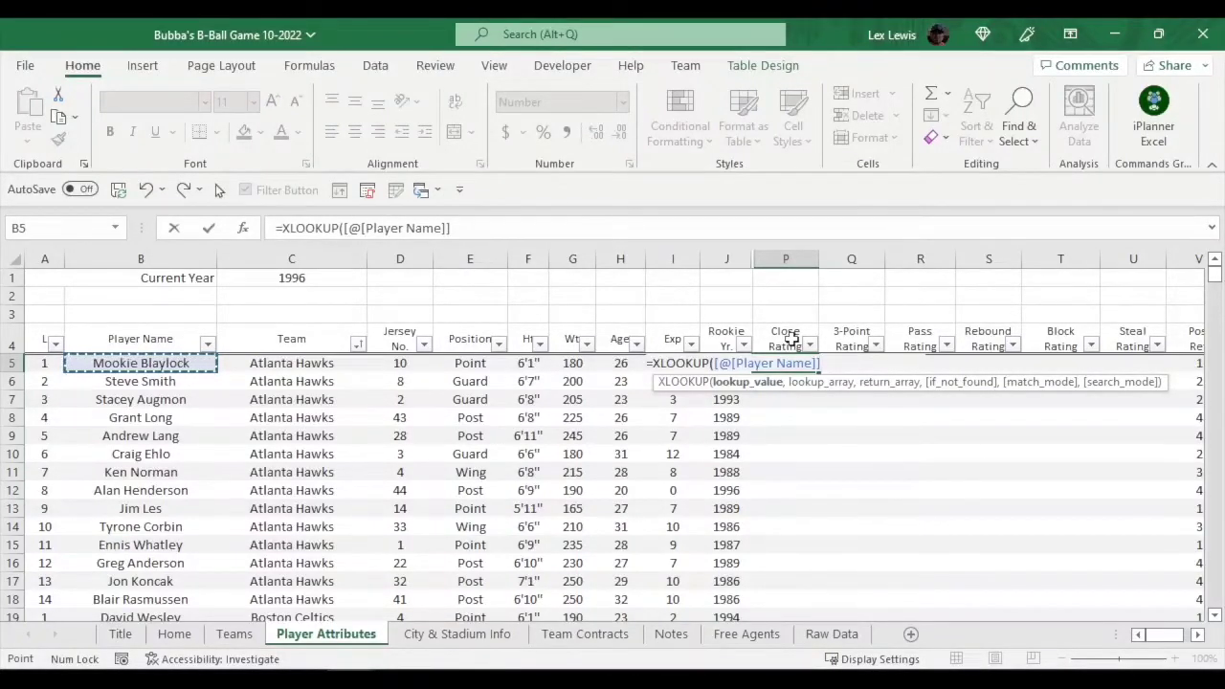
pyautogui.write(',')
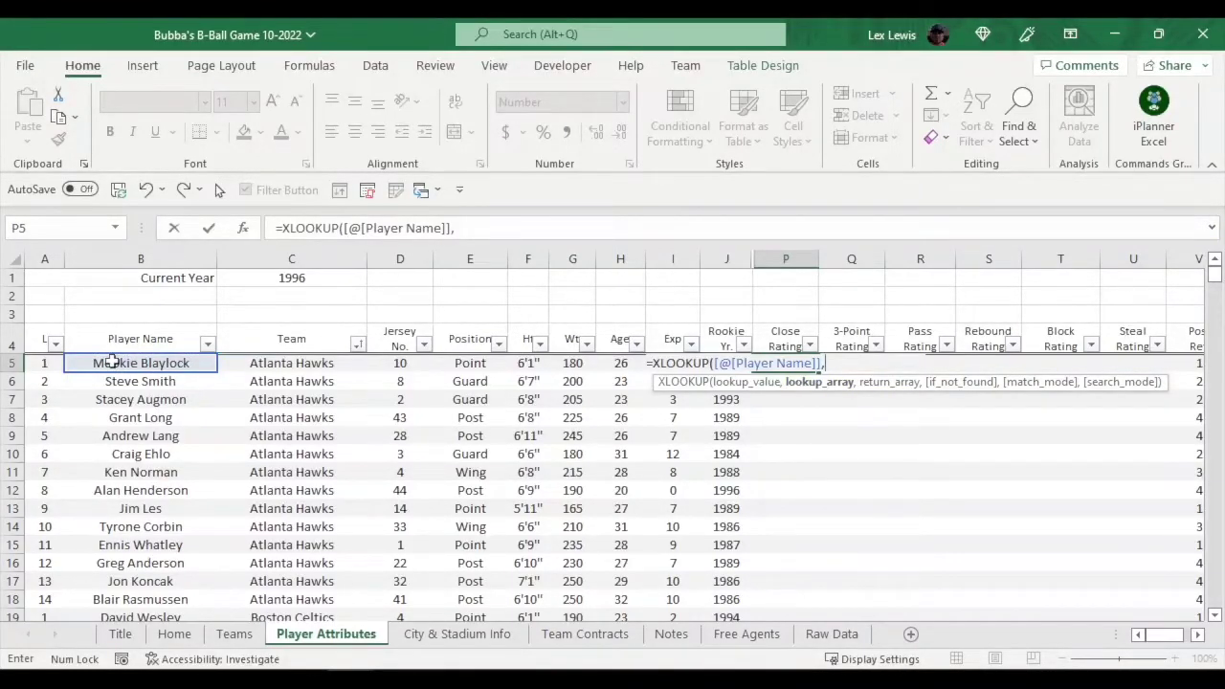
# Complete the XLOOKUP with the Players 95-96 NBA Season table's Full Name column as lookup array and FG% column as return array.
pyautogui.click(423, 189)
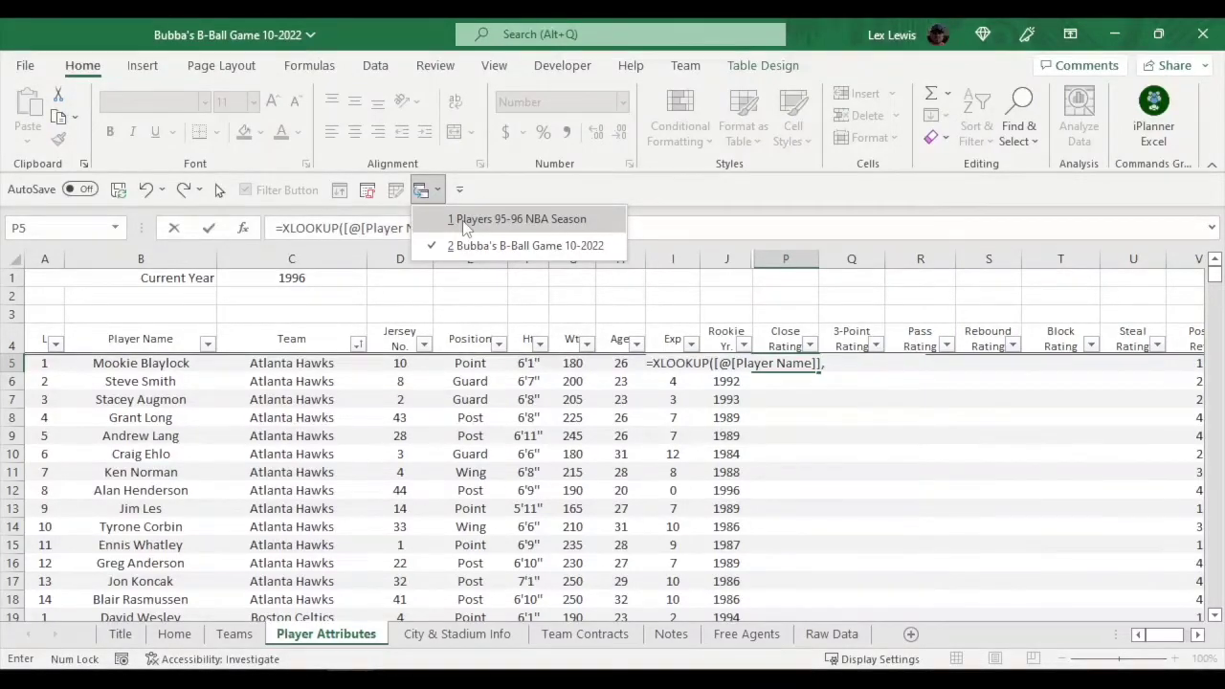
pyautogui.click(464, 222)
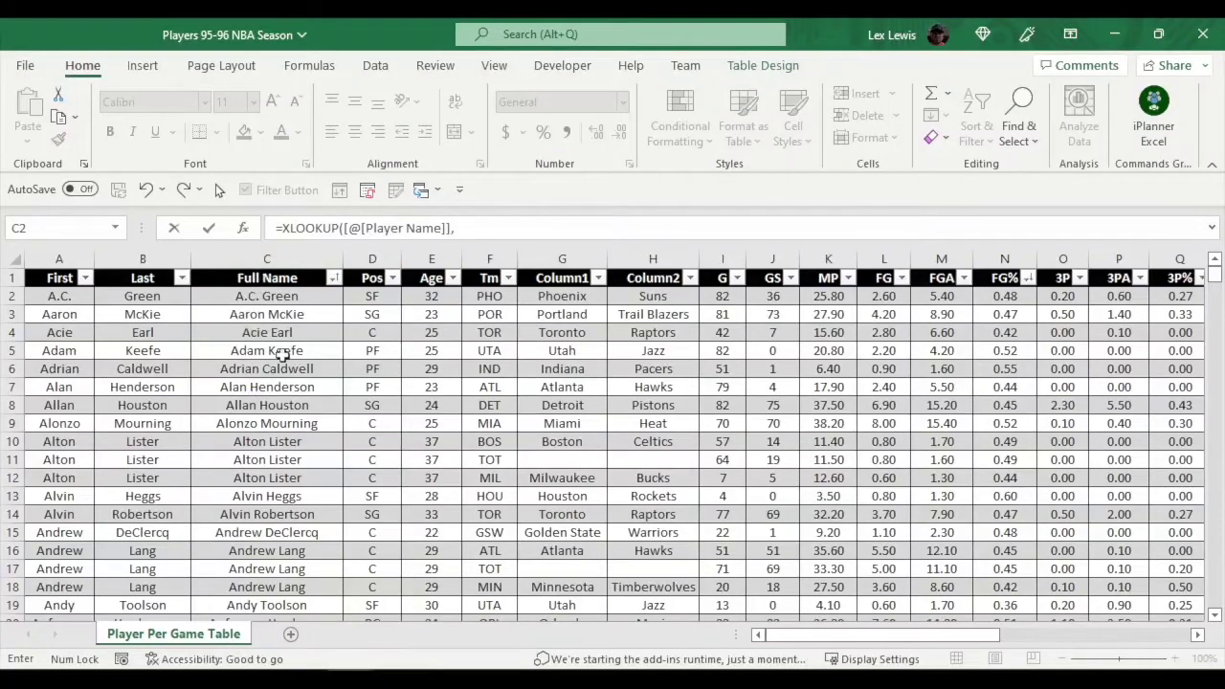
pyautogui.click(267, 271)
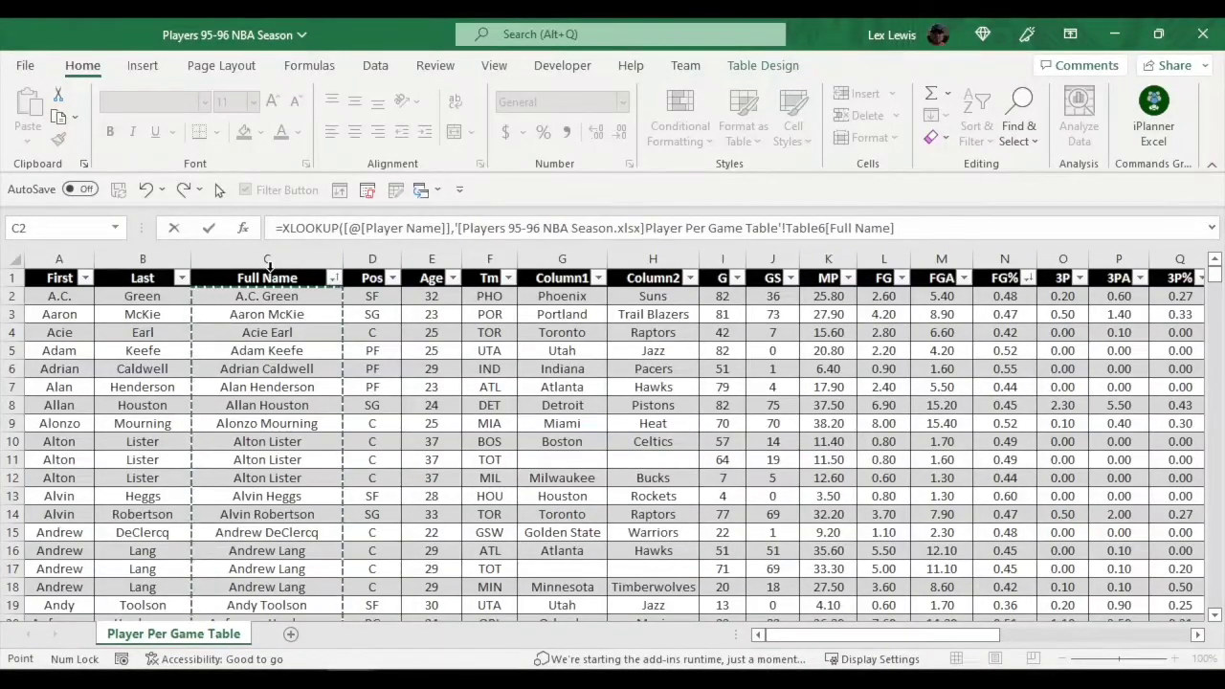
pyautogui.click(903, 228)
pyautogui.write(',')
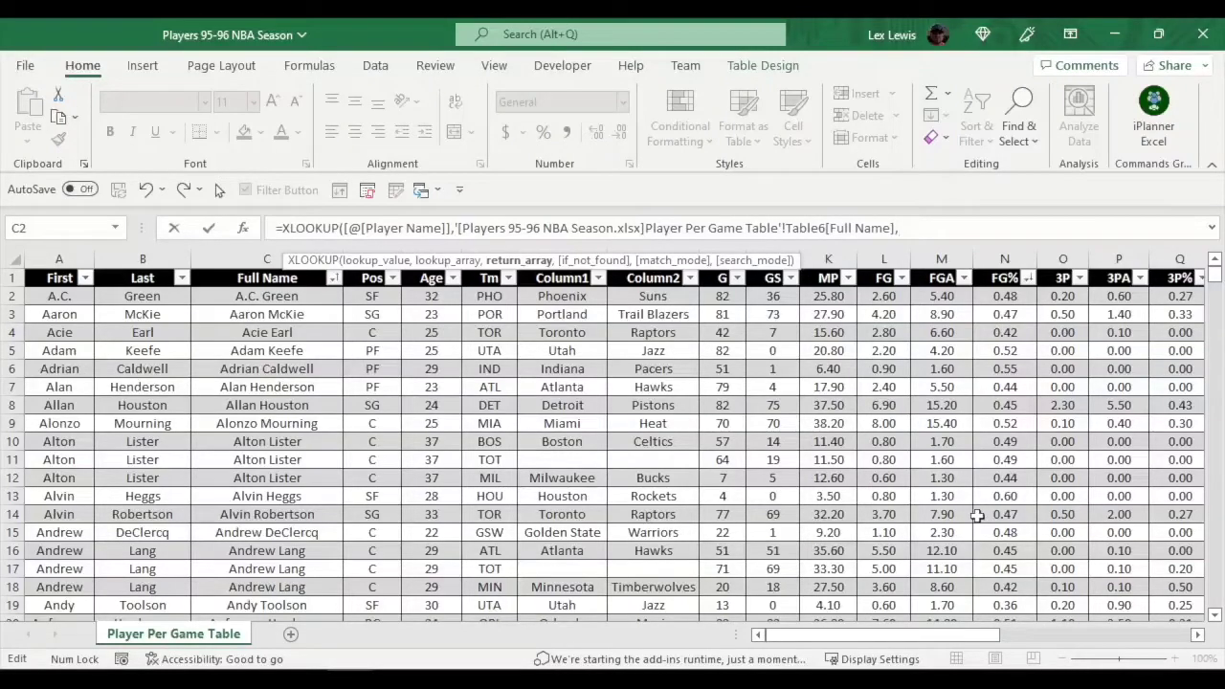
pyautogui.click(995, 271)
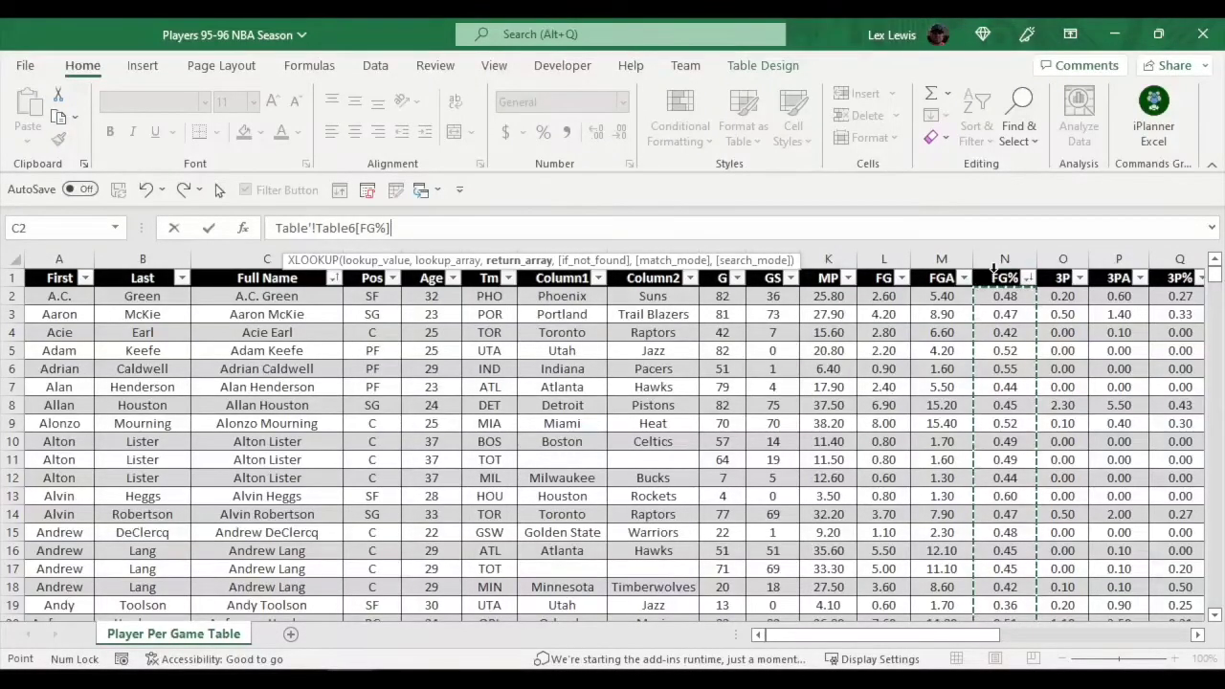
pyautogui.press('Return')
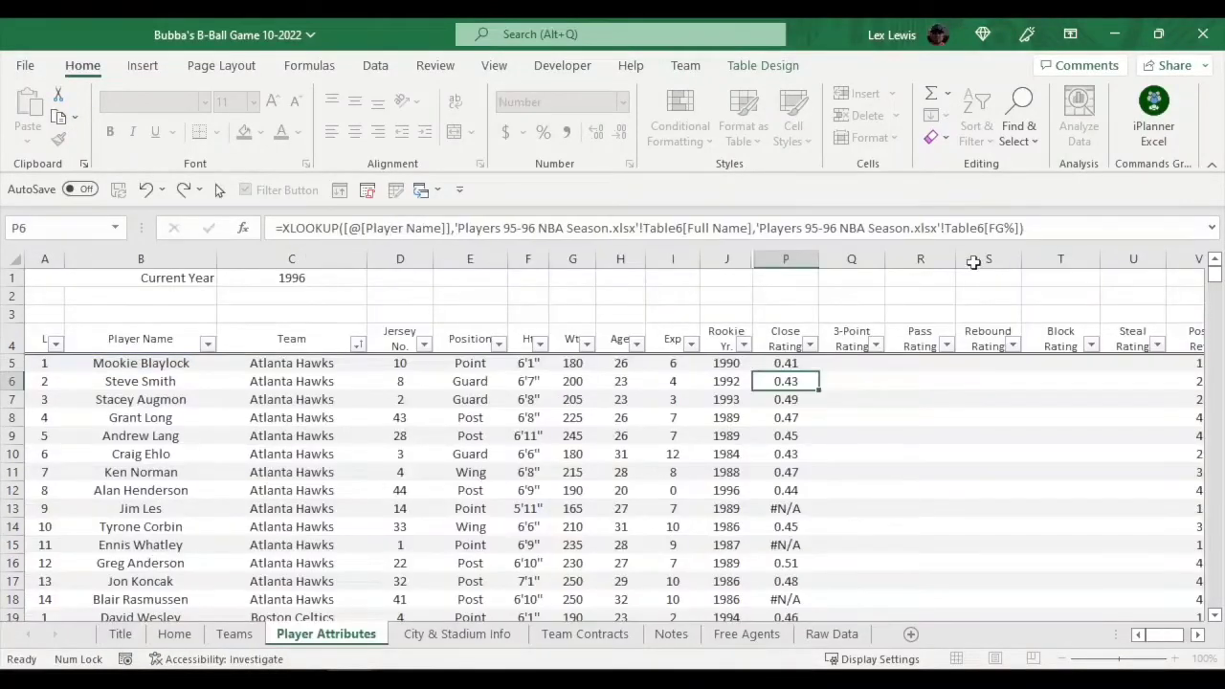
# Review the XLOOKUP formula and its results down the Close Rating column.
pyautogui.click(783, 363)
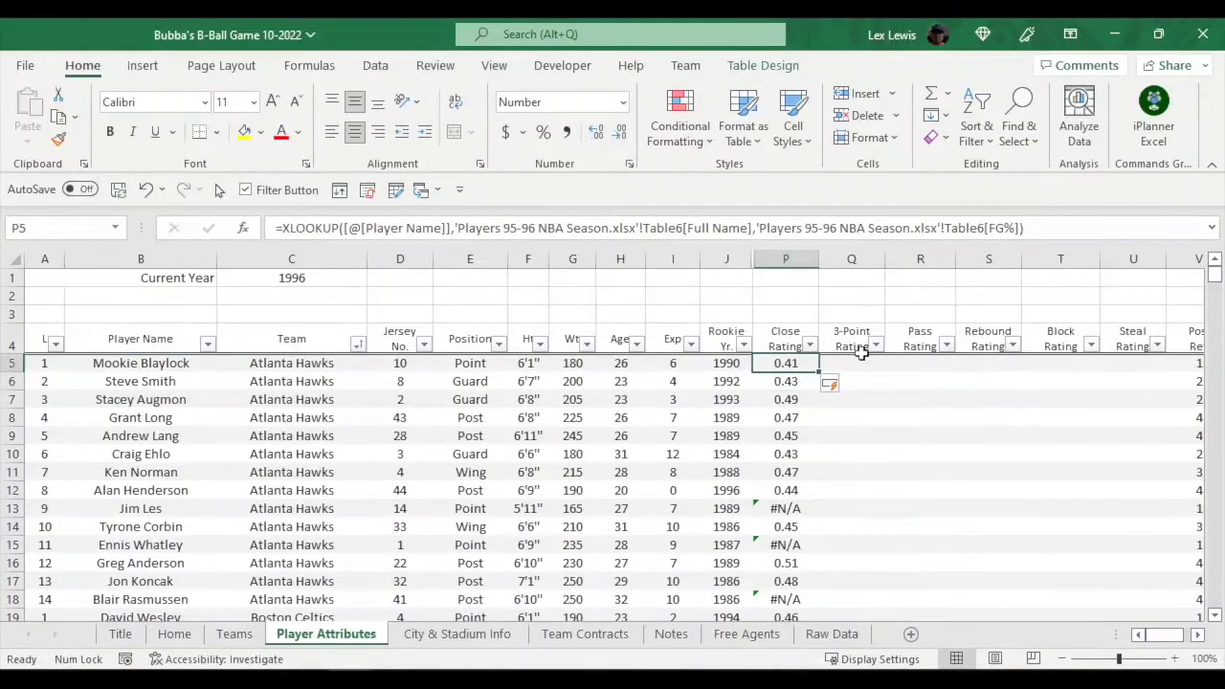
pyautogui.press('Down')
pyautogui.press('Down')
pyautogui.press('Down')
pyautogui.press('Down')
pyautogui.press('Down')
pyautogui.press('Down')
pyautogui.press('Down')
pyautogui.press('Down')
pyautogui.press('Down')
pyautogui.press('Down')
pyautogui.press('Down')
pyautogui.press('Down')
pyautogui.press('Down')
pyautogui.press('Down')
pyautogui.press('Down')
pyautogui.press('Down')
pyautogui.press('Down')
pyautogui.press('Down')
pyautogui.press('Down')
pyautogui.press('Down')
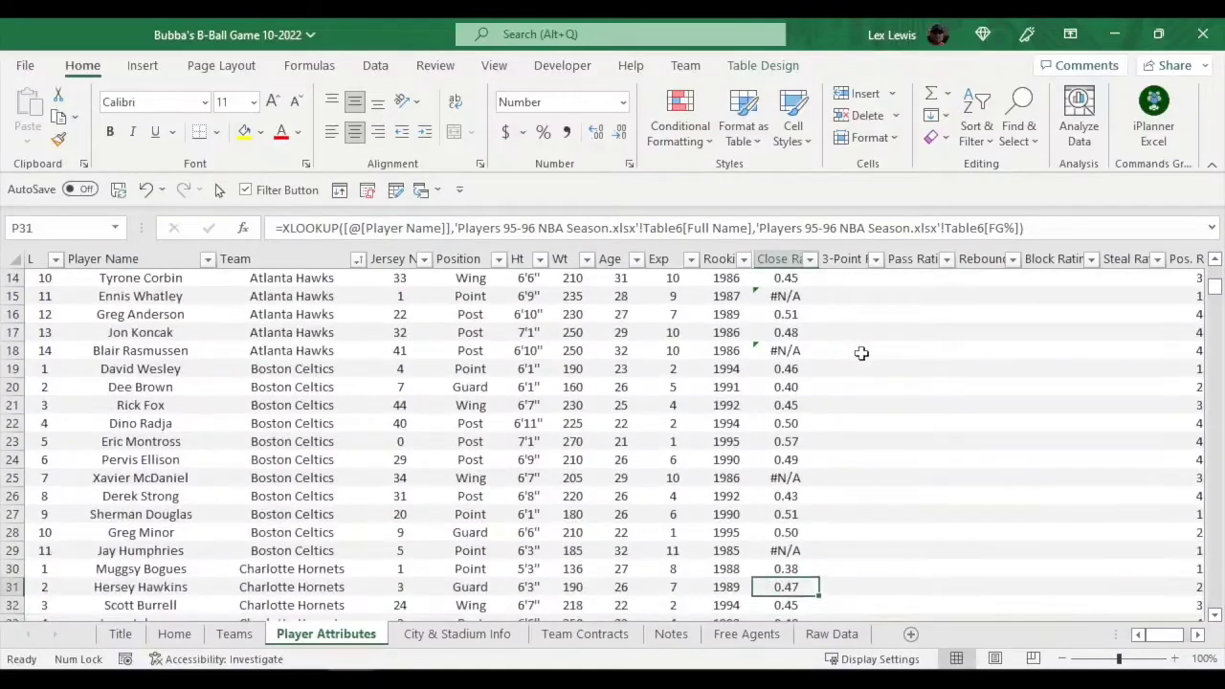
pyautogui.hotkey('ctrl', 'Up')
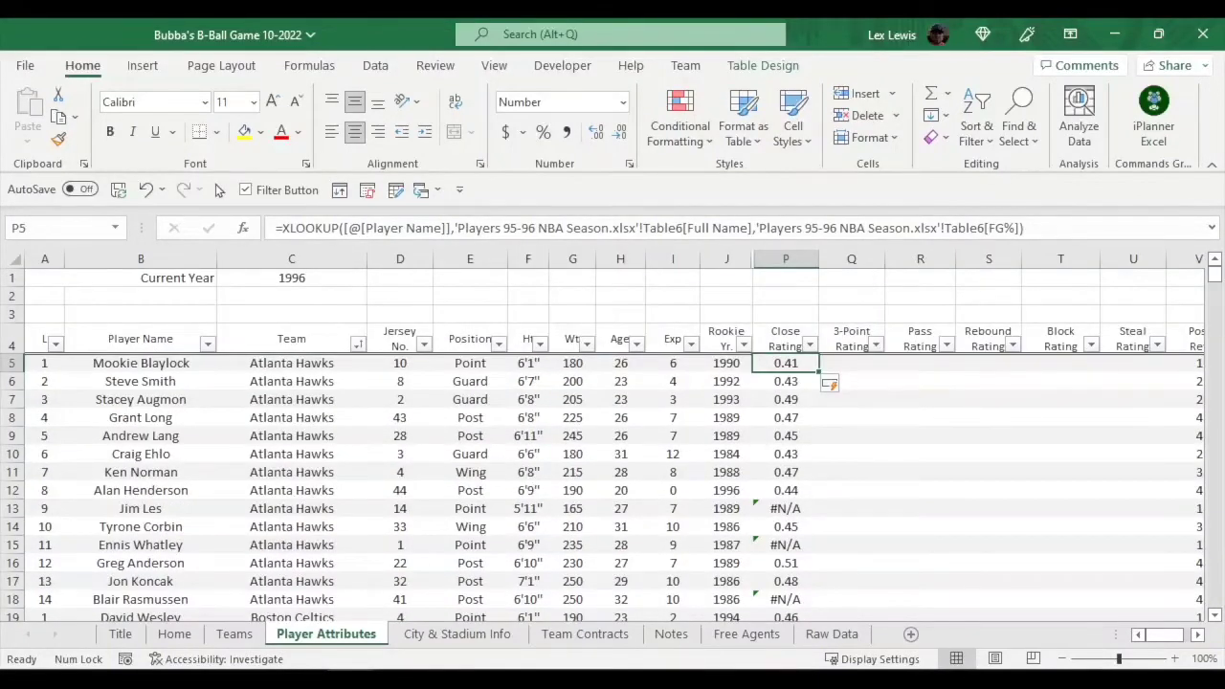
# Clear the XLOOKUP formulas from the entire Close Rating column.
pyautogui.hotkey('alt', 'Tab')
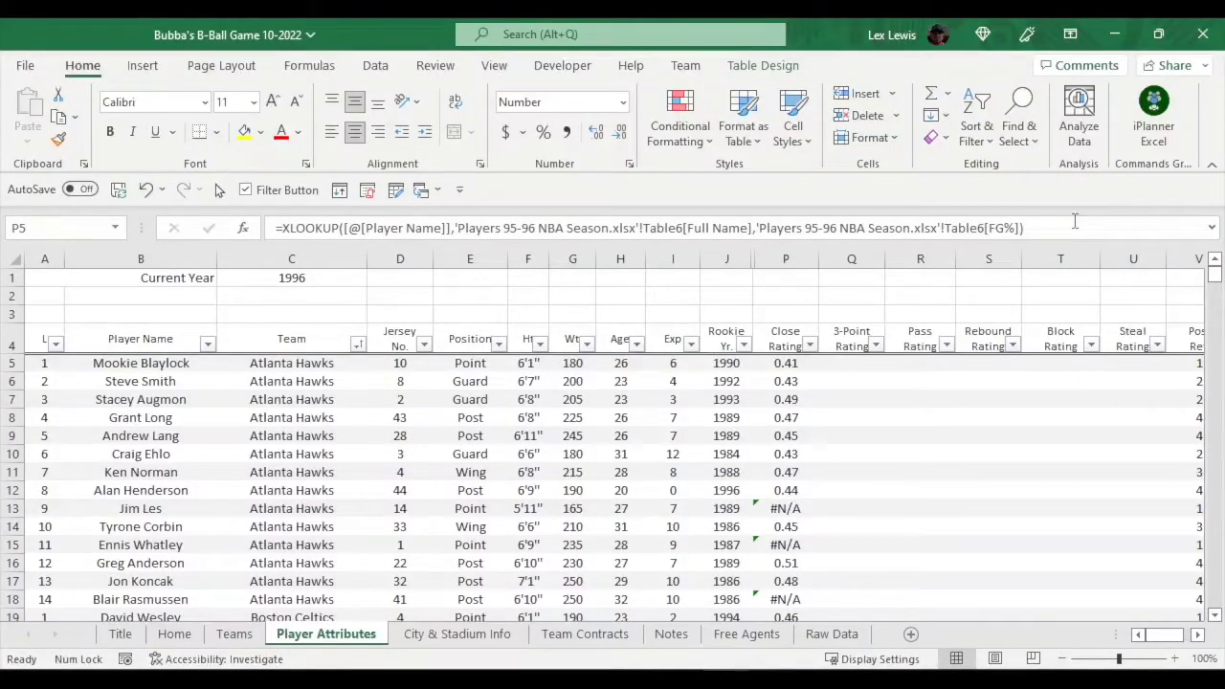
pyautogui.hotkey('alt', 'Tab')
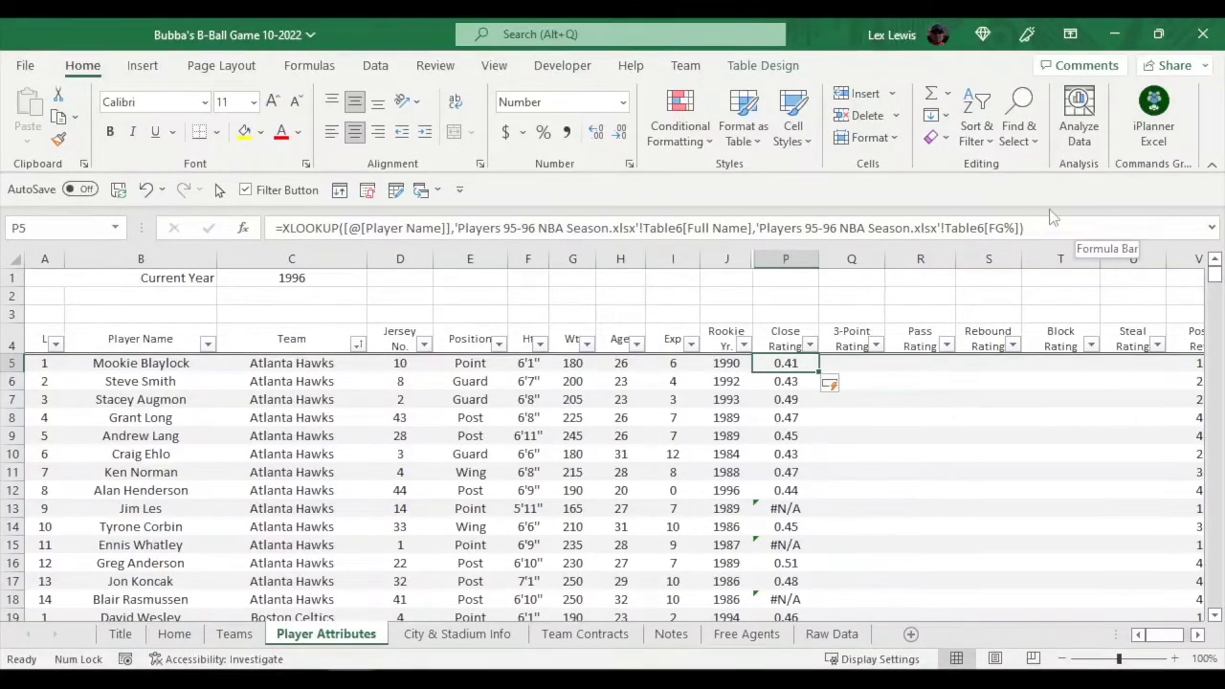
pyautogui.hotkey('ctrl', 'shift', 'Down')
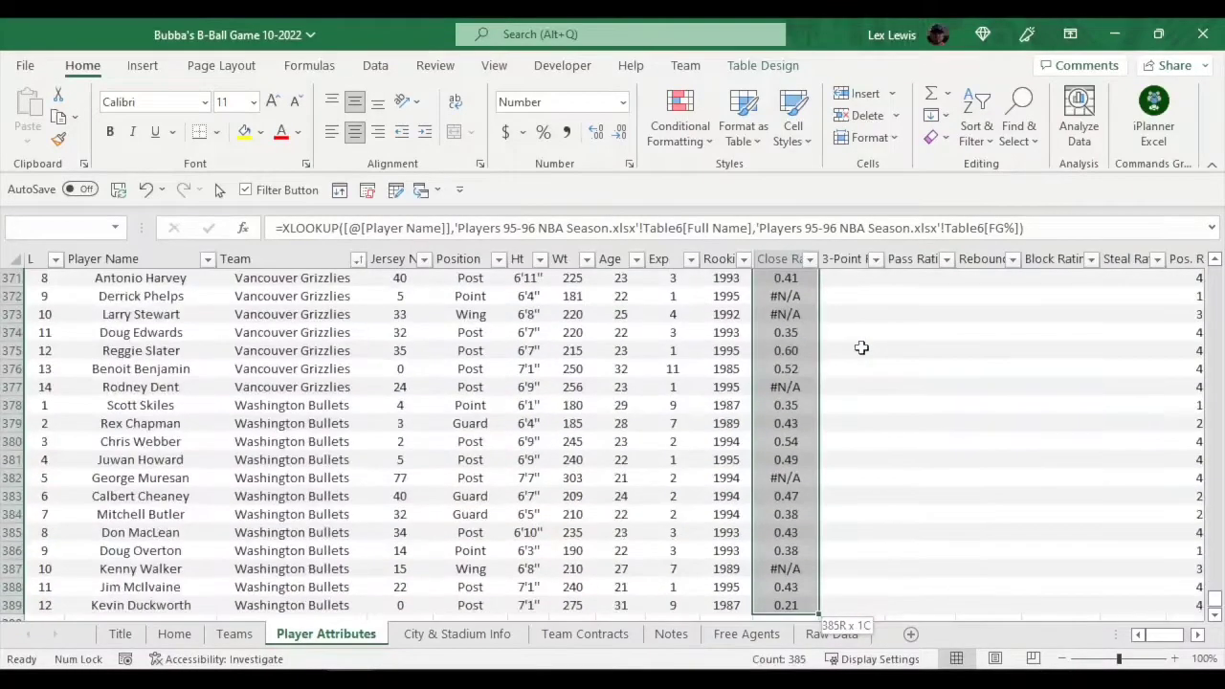
pyautogui.press('Delete')
pyautogui.moveTo(788, 365); pyautogui.dragTo(785, 383)
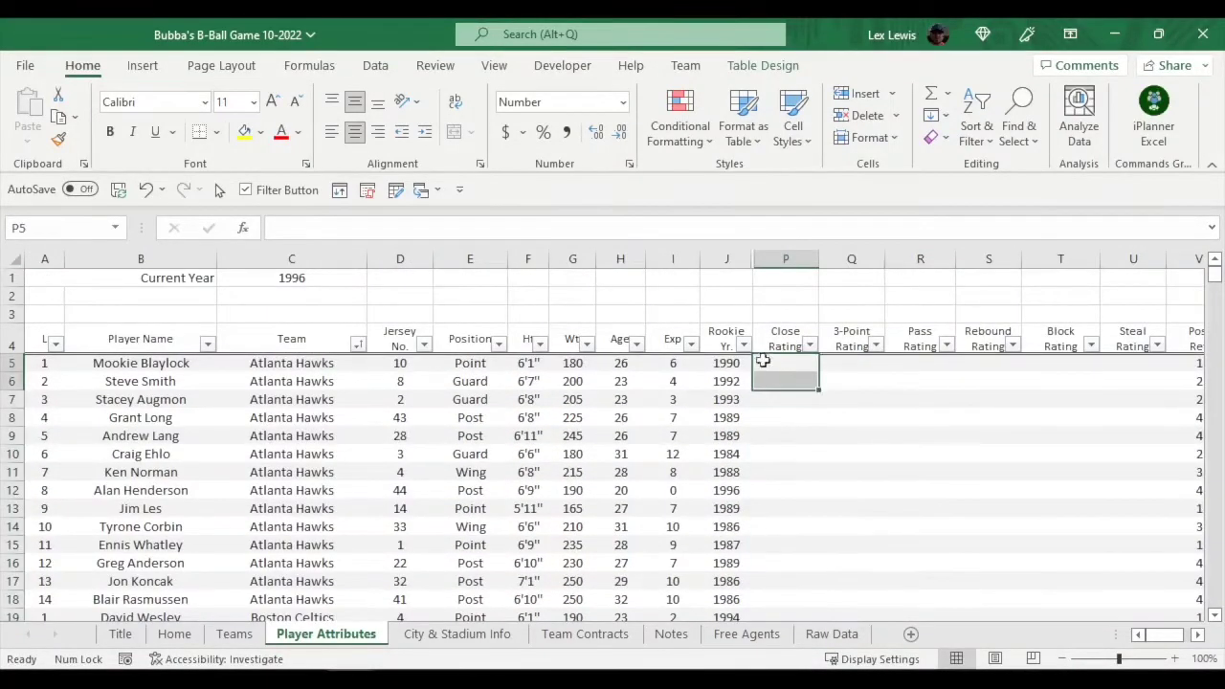
# Begin an INDEX formula in P5 with the Players 95-96 NBA Season table's FG% column as the array.
pyautogui.click(762, 361)
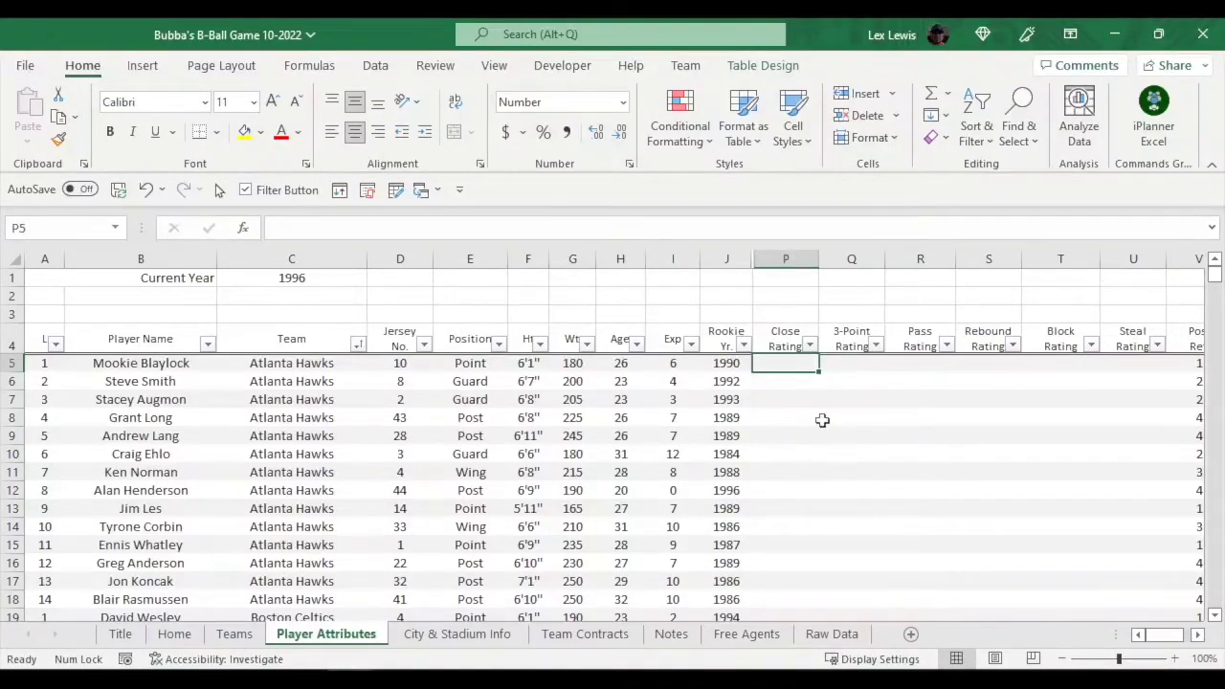
pyautogui.write('=in')
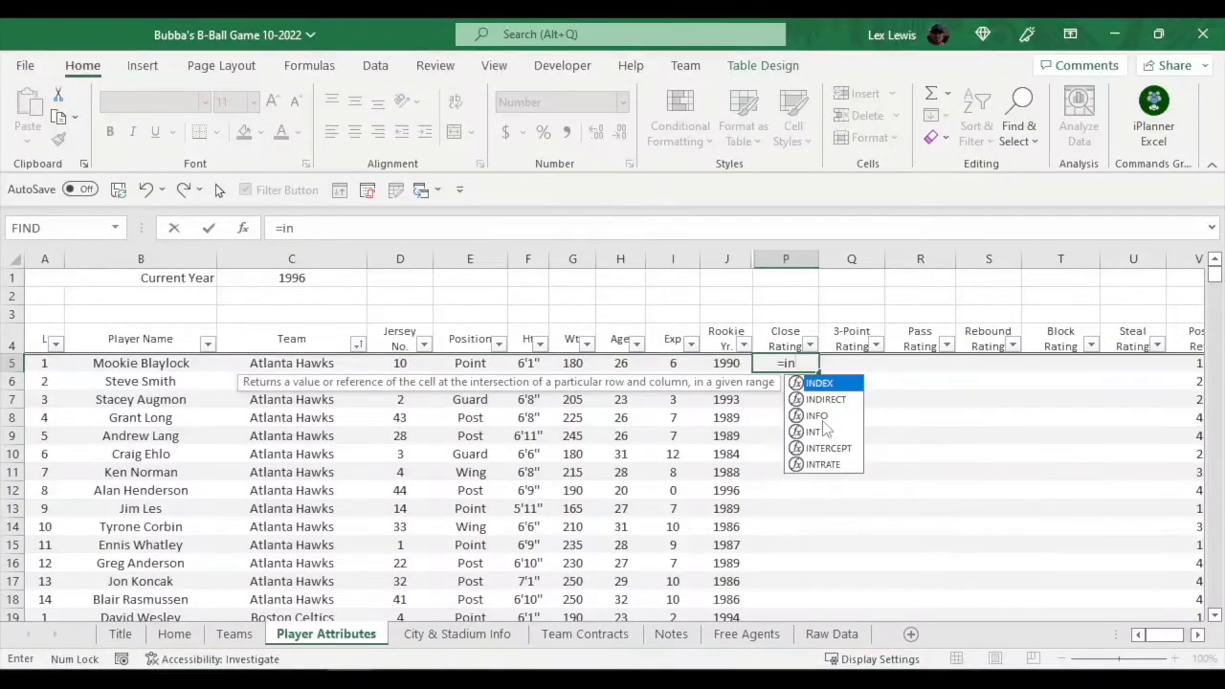
pyautogui.press('BackSpace')
pyautogui.write('id')
pyautogui.press('BackSpace')
pyautogui.write('nd')
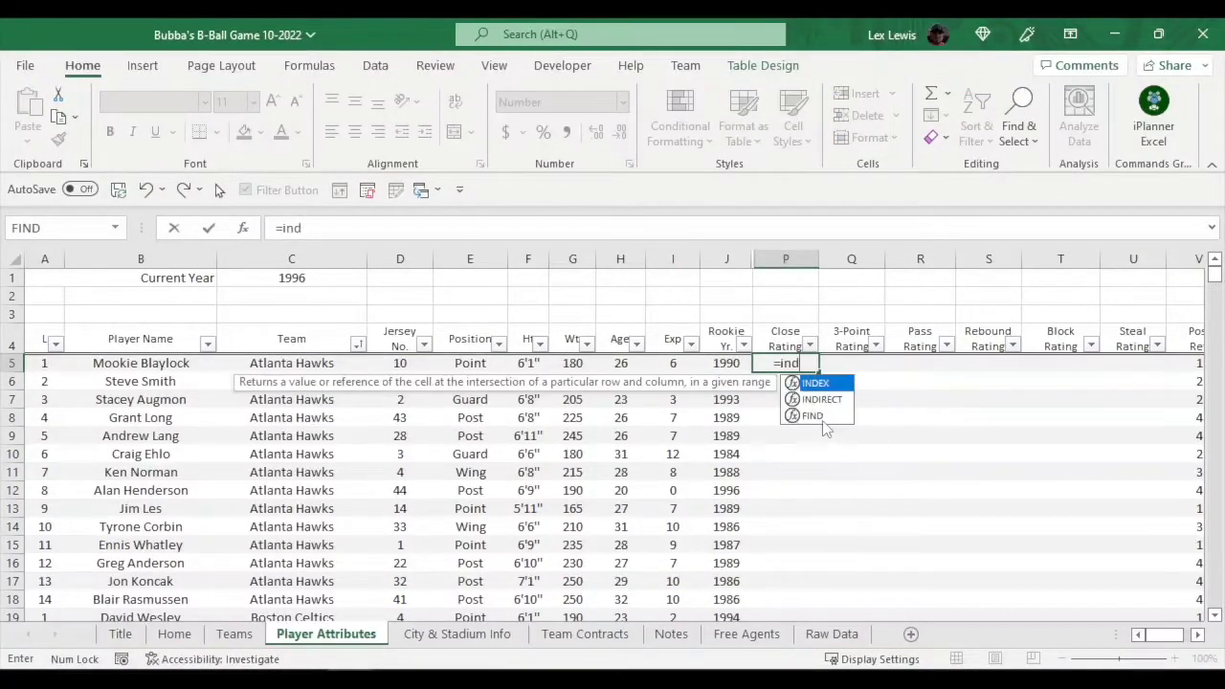
pyautogui.press('Tab')
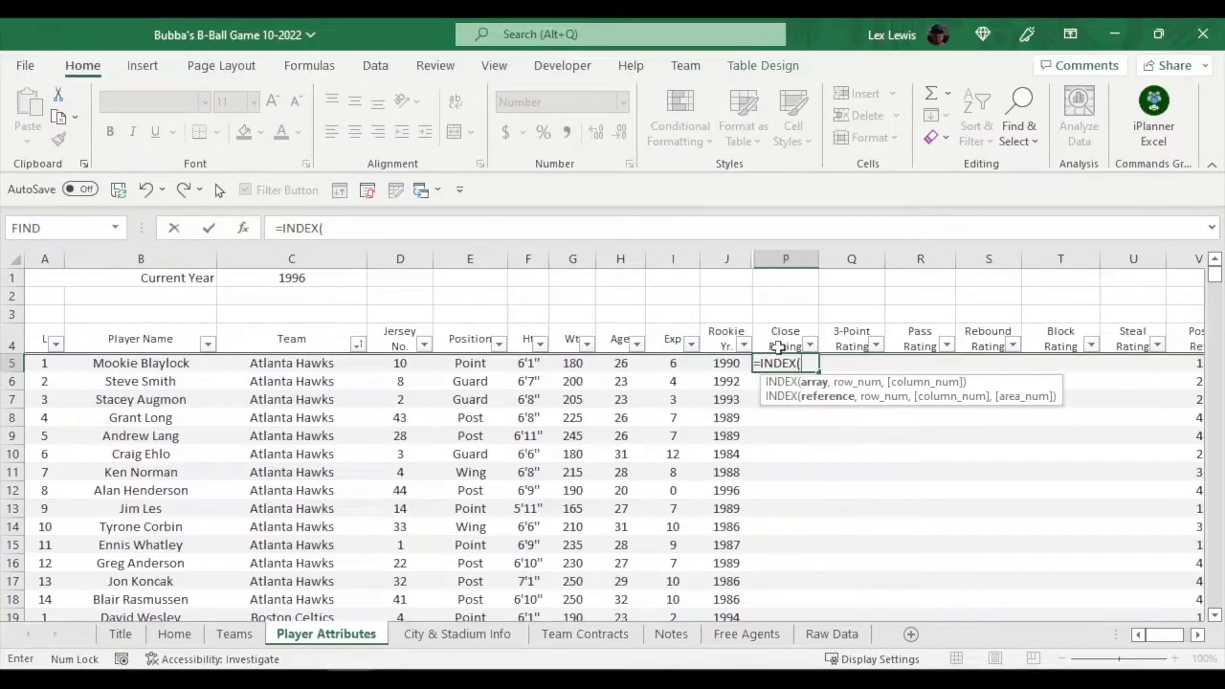
pyautogui.click(427, 191)
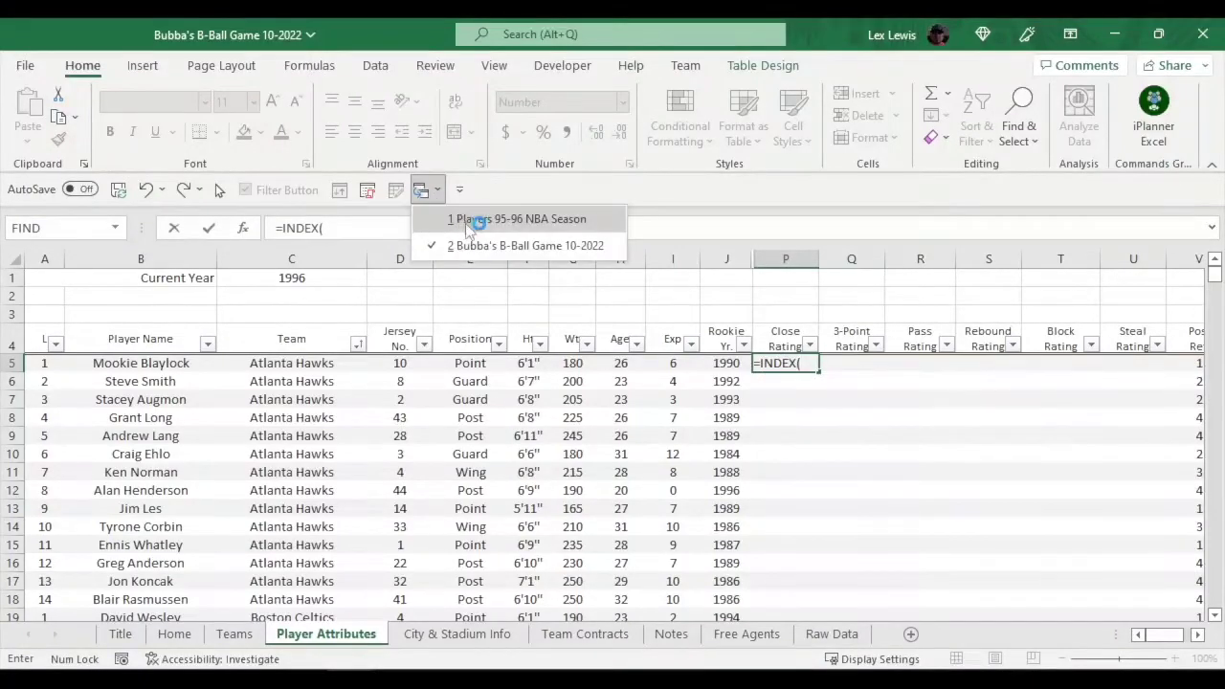
pyautogui.click(465, 222)
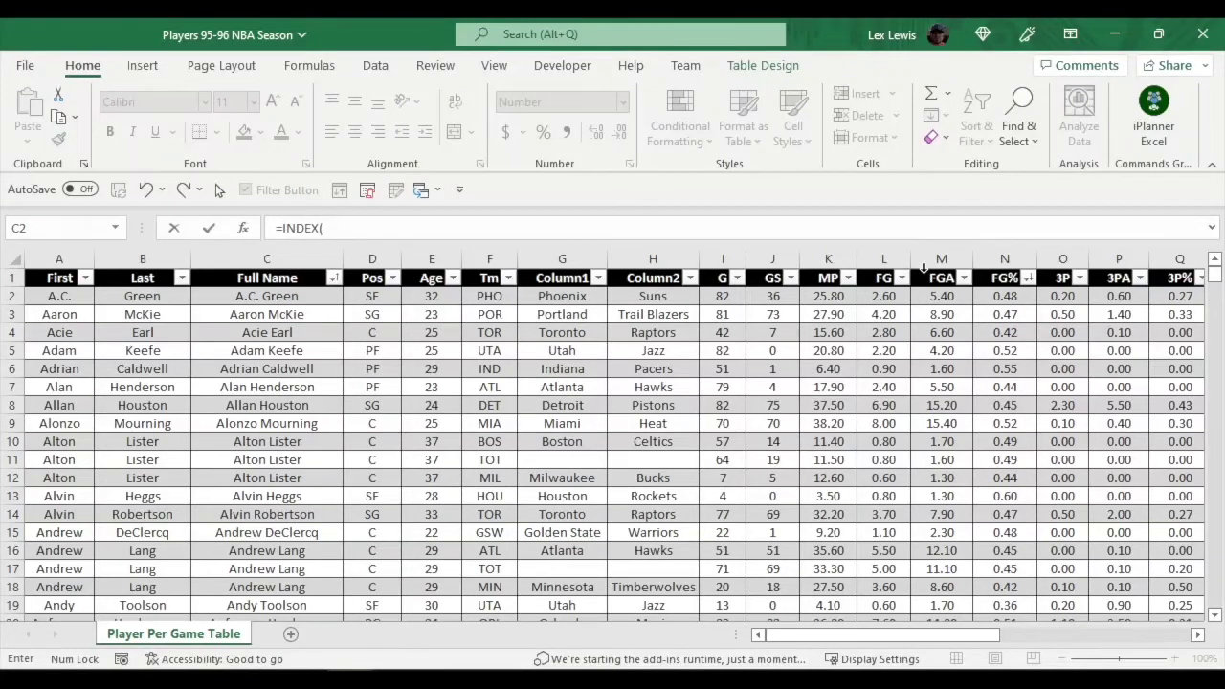
pyautogui.click(1001, 271)
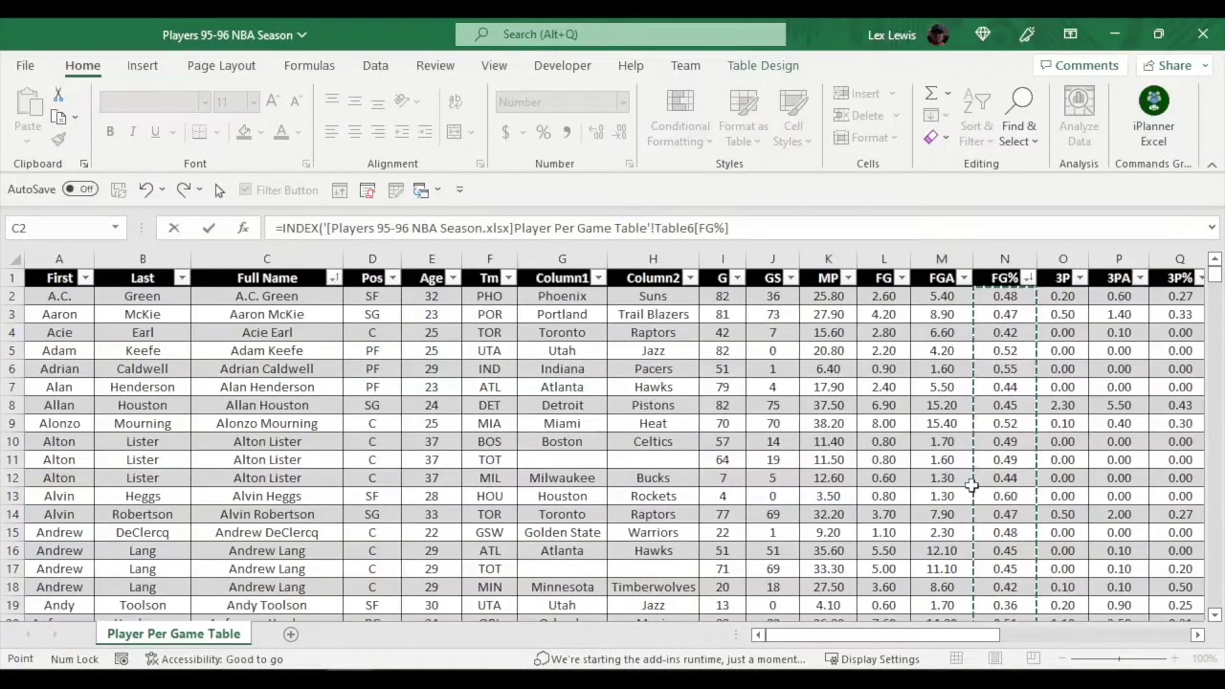
pyautogui.click(775, 231)
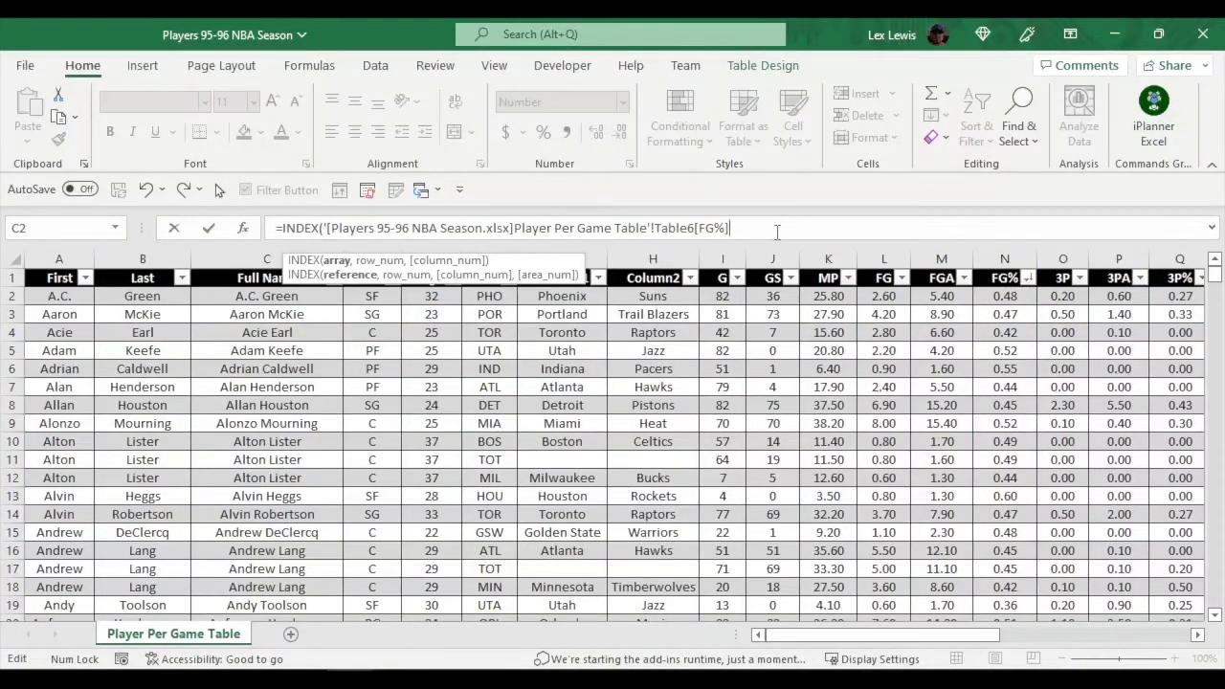
pyautogui.write(',')
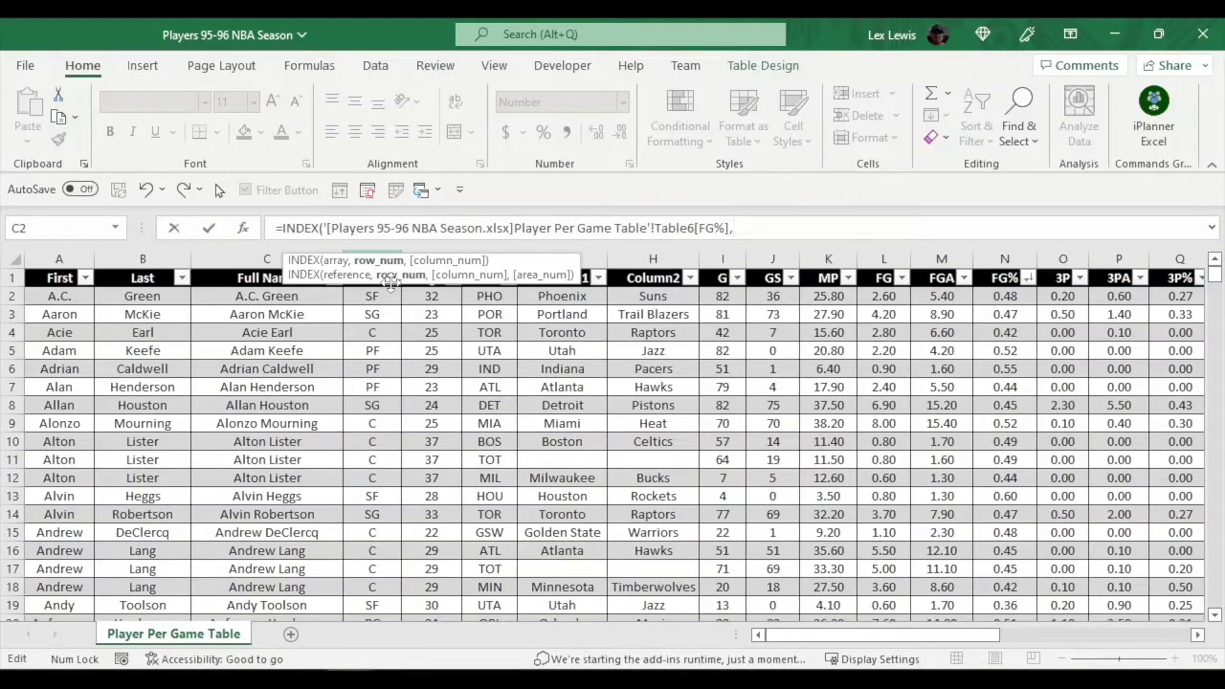
# Complete the INDEX formula with an exact-match (0) MATCH on the Full Name column as row number, leaving its lookup value empty.
pyautogui.write('mat')
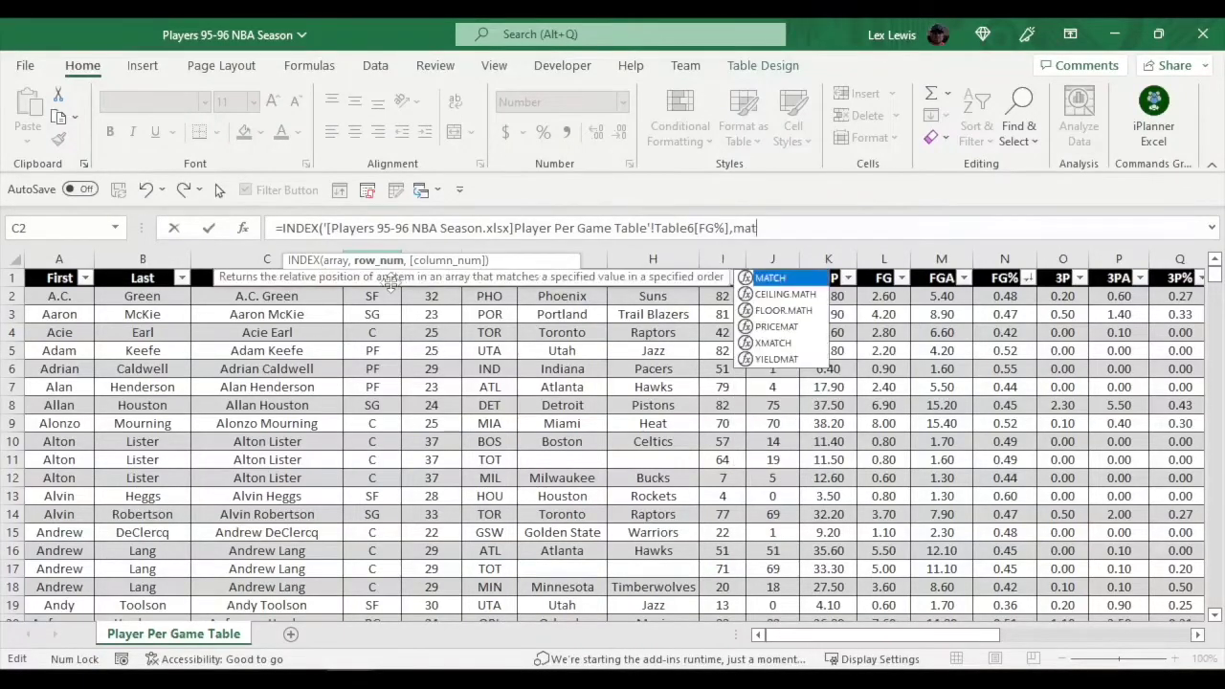
pyautogui.press('Tab')
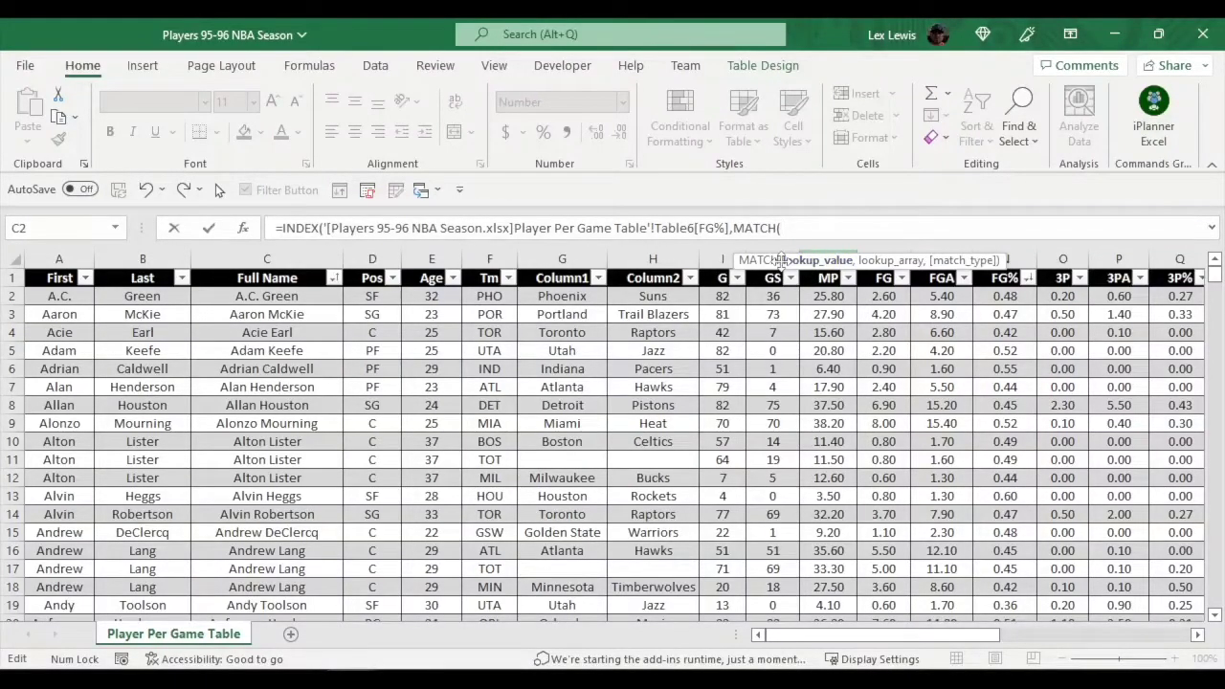
pyautogui.write(',')
pyautogui.click(250, 274)
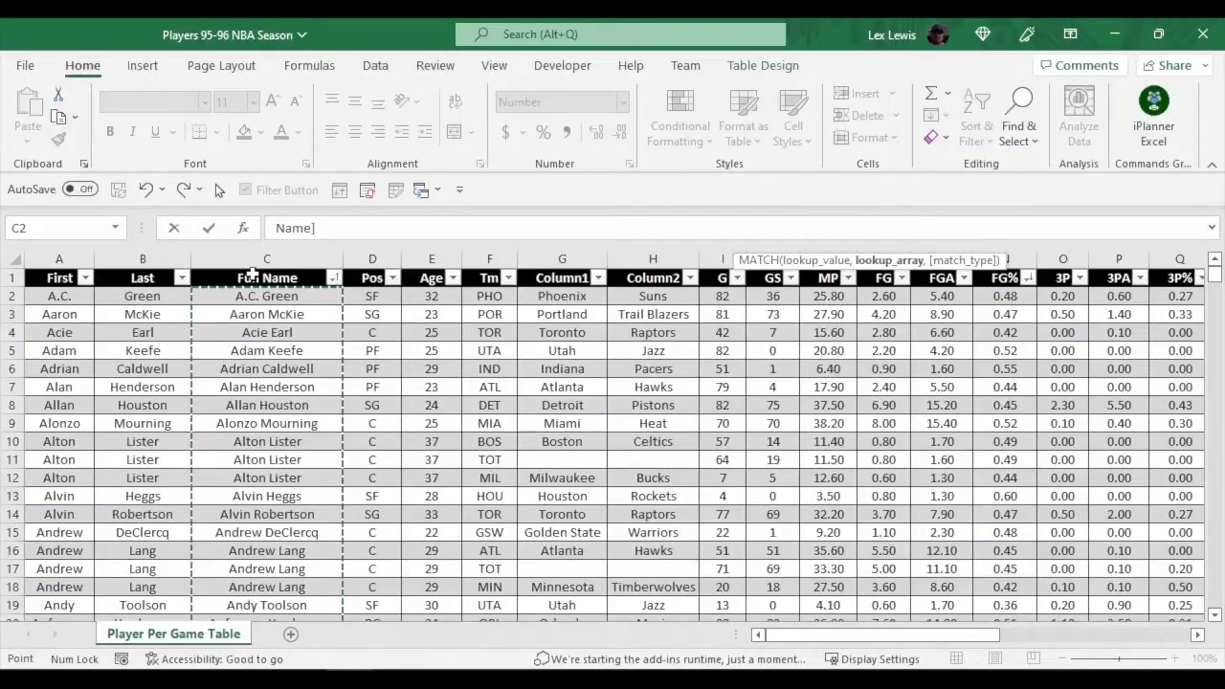
pyautogui.write(',')
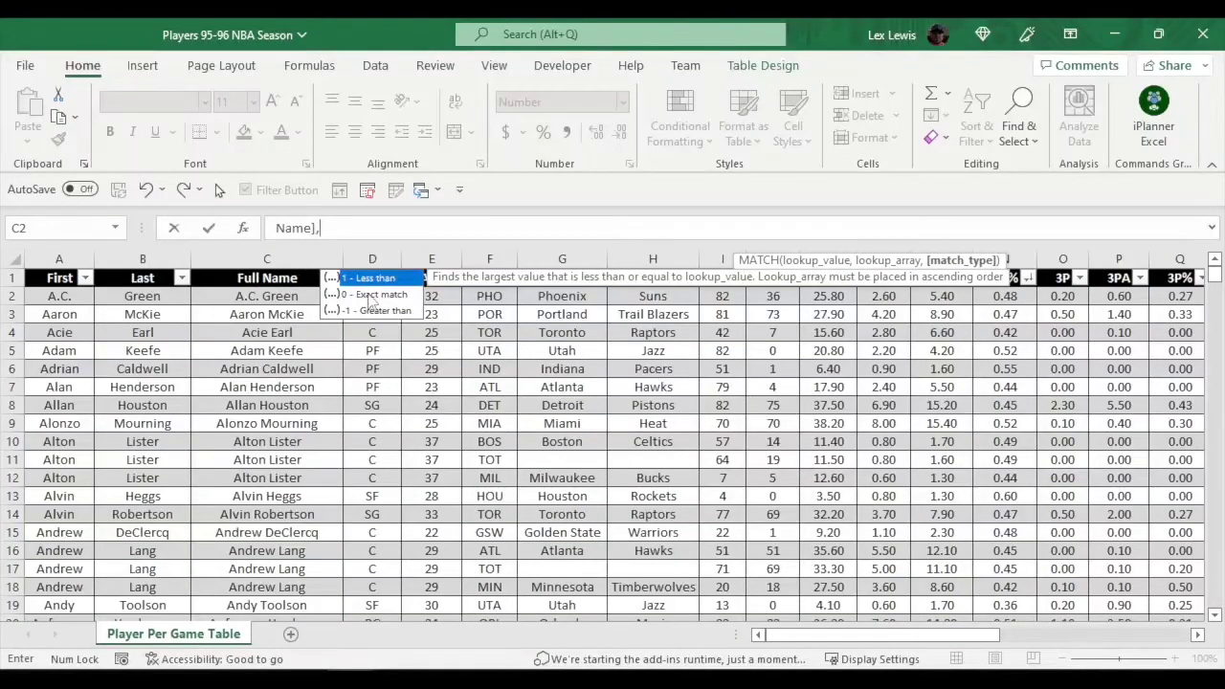
pyautogui.write('0,')
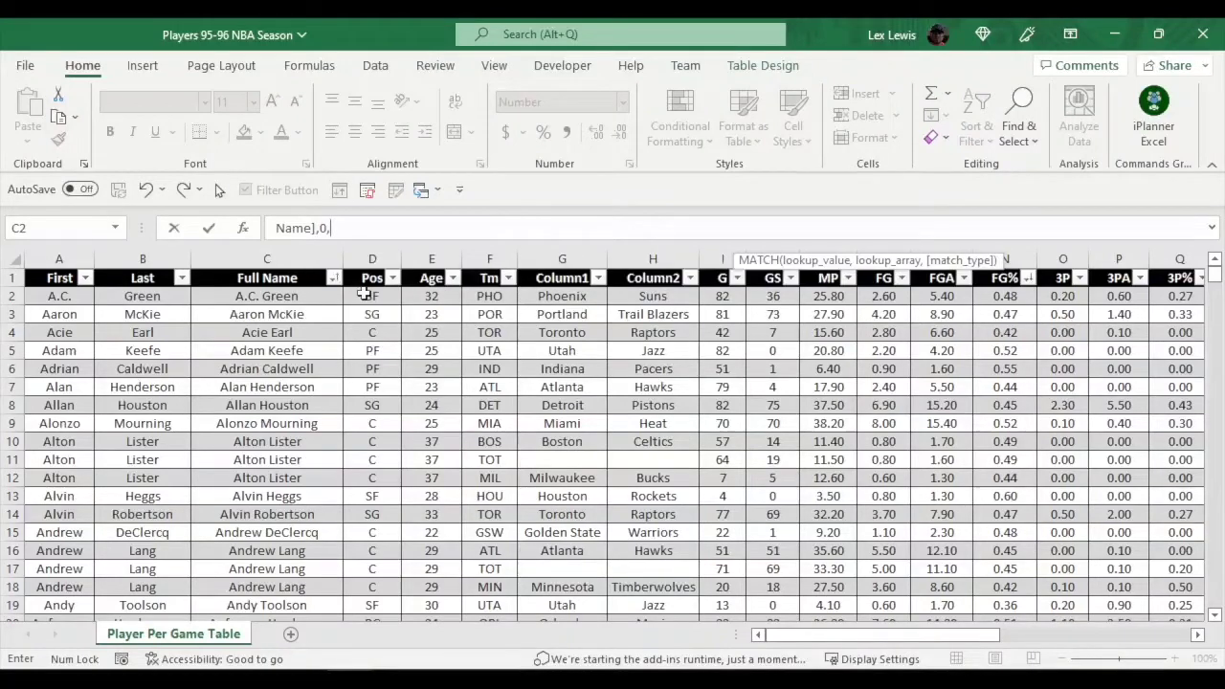
pyautogui.press('BackSpace')
pyautogui.write(')')
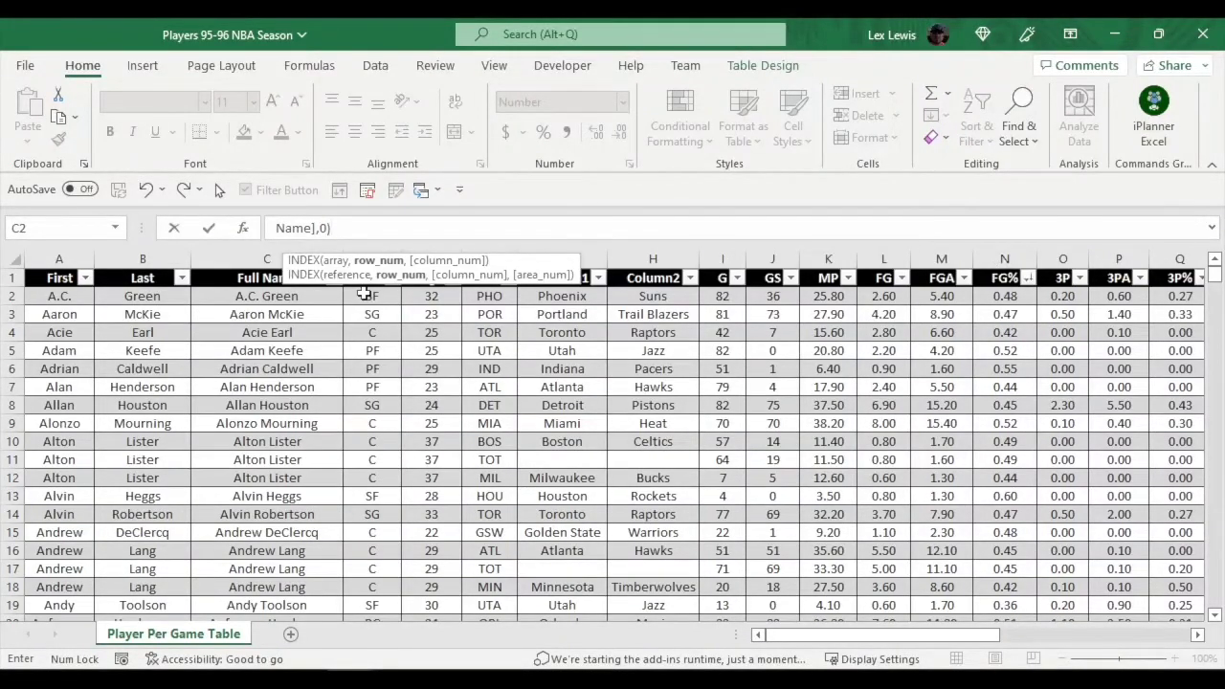
pyautogui.write(')')
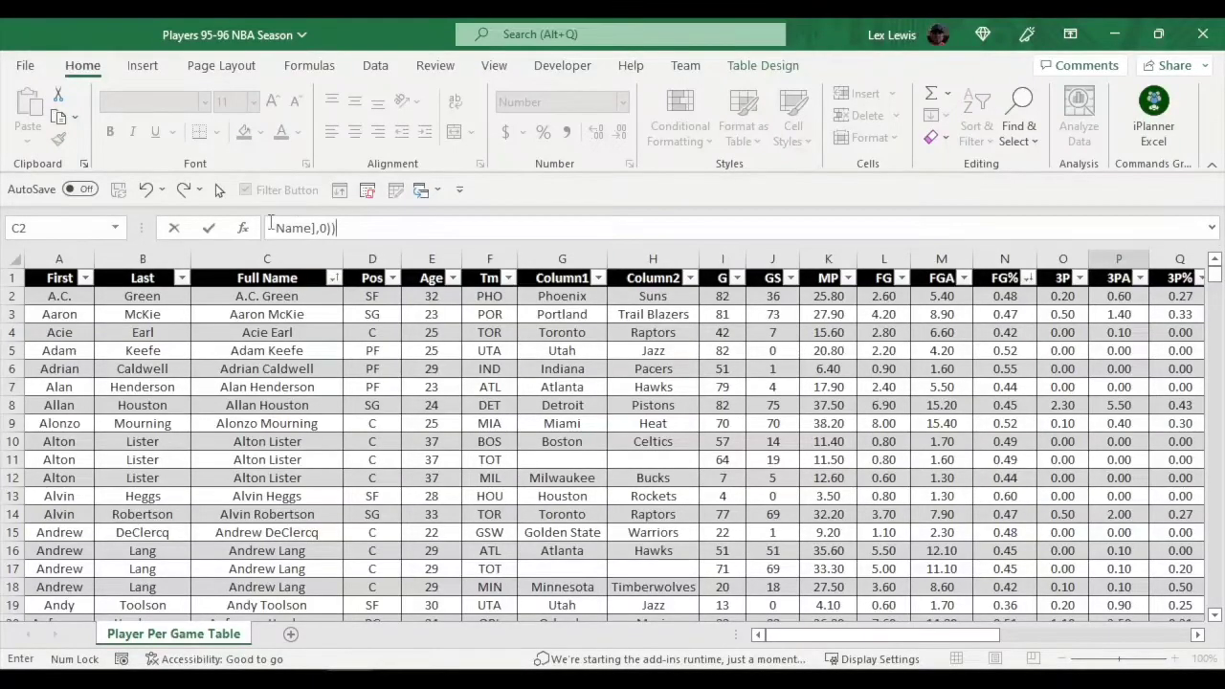
pyautogui.click(284, 227)
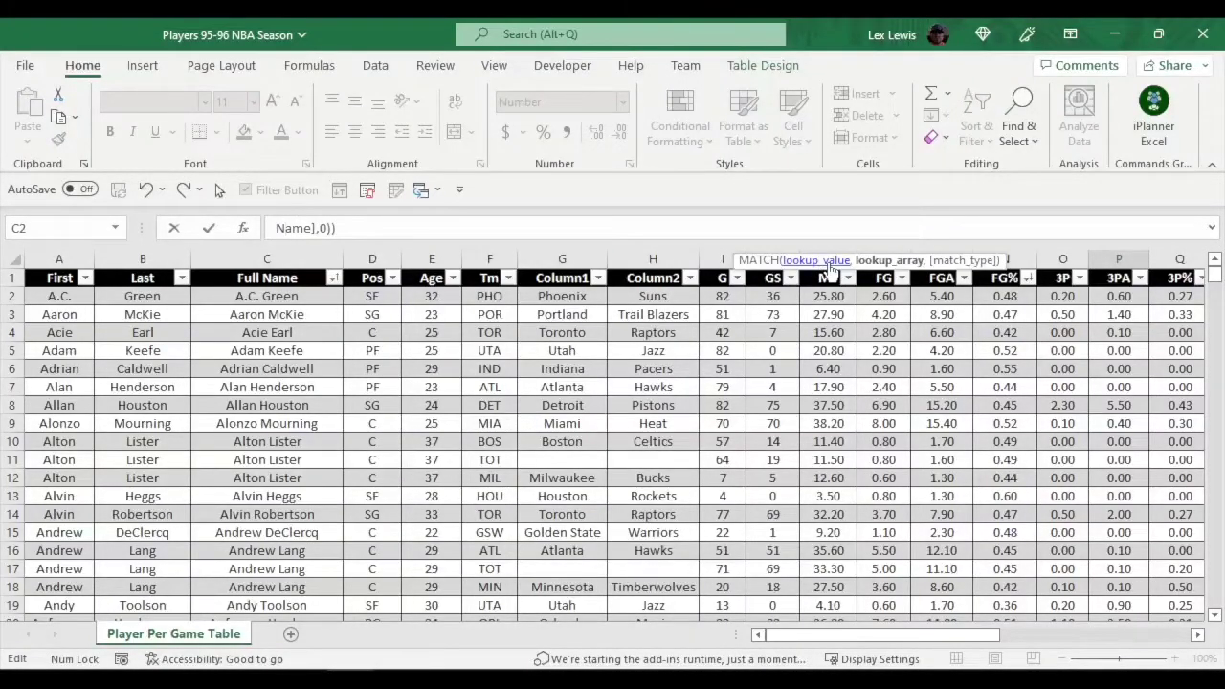
pyautogui.click(381, 228)
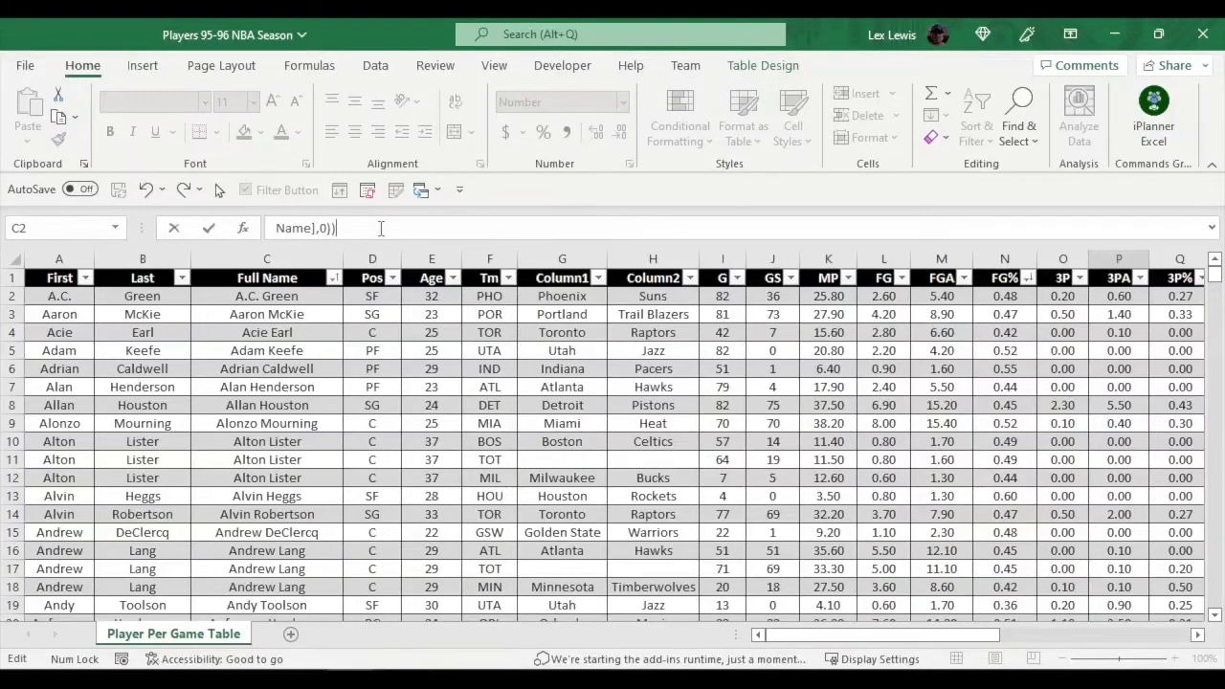
pyautogui.press('Return')
# Insert the same row's Player Name as the MATCH lookup value in the P5 formula.
pyautogui.click(766, 363)
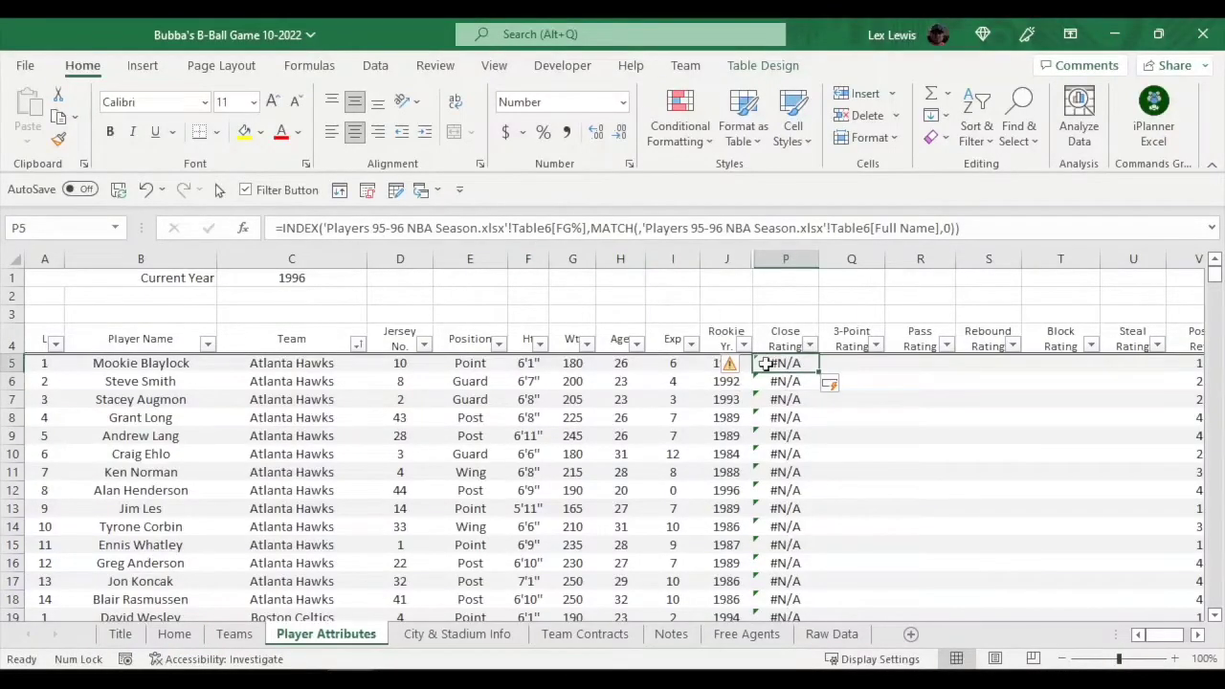
pyautogui.click(630, 227)
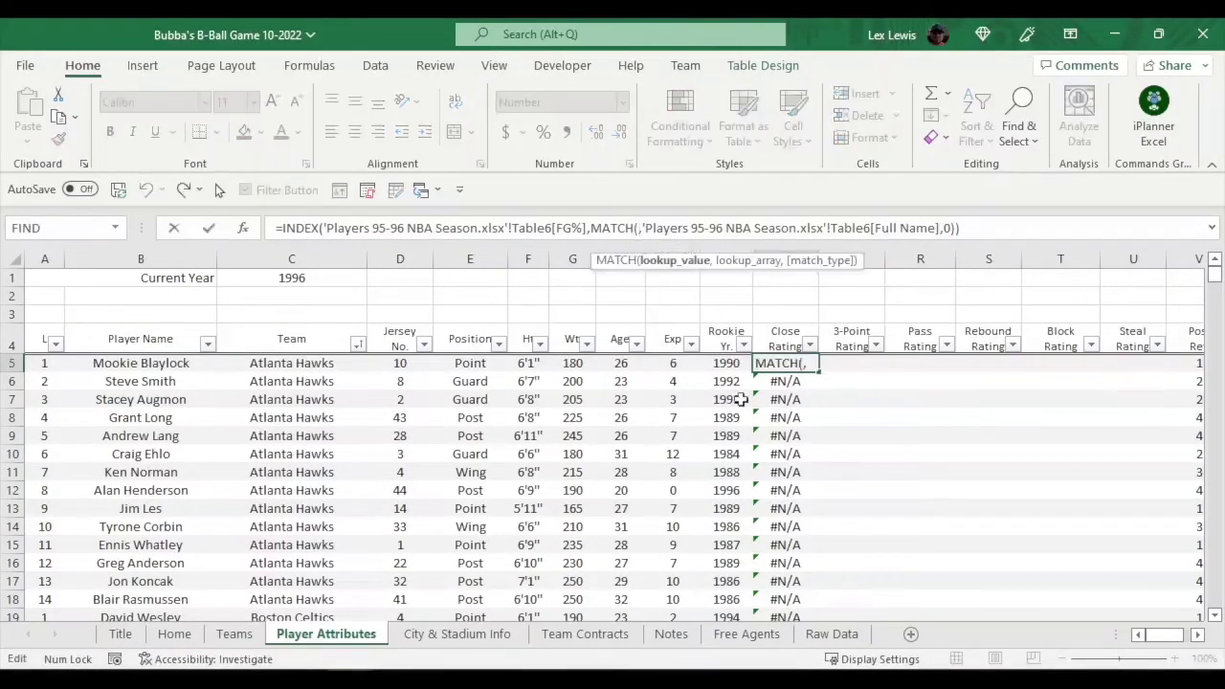
pyautogui.click(154, 365)
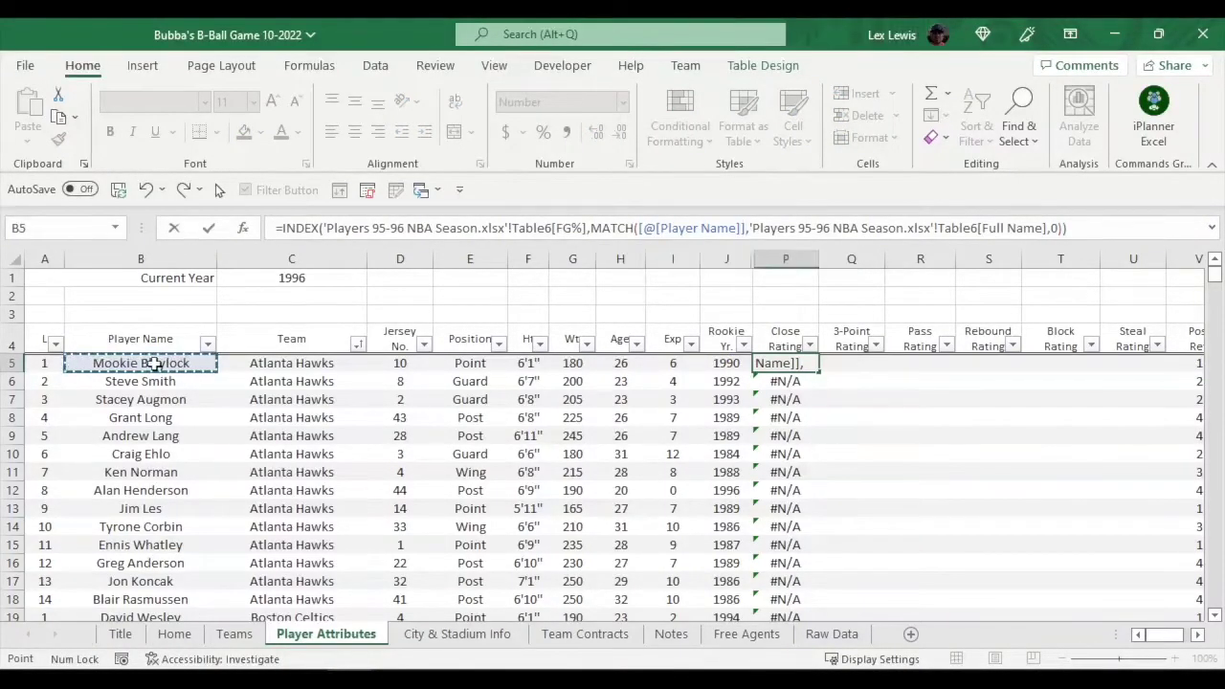
pyautogui.press('Return')
pyautogui.click(815, 360)
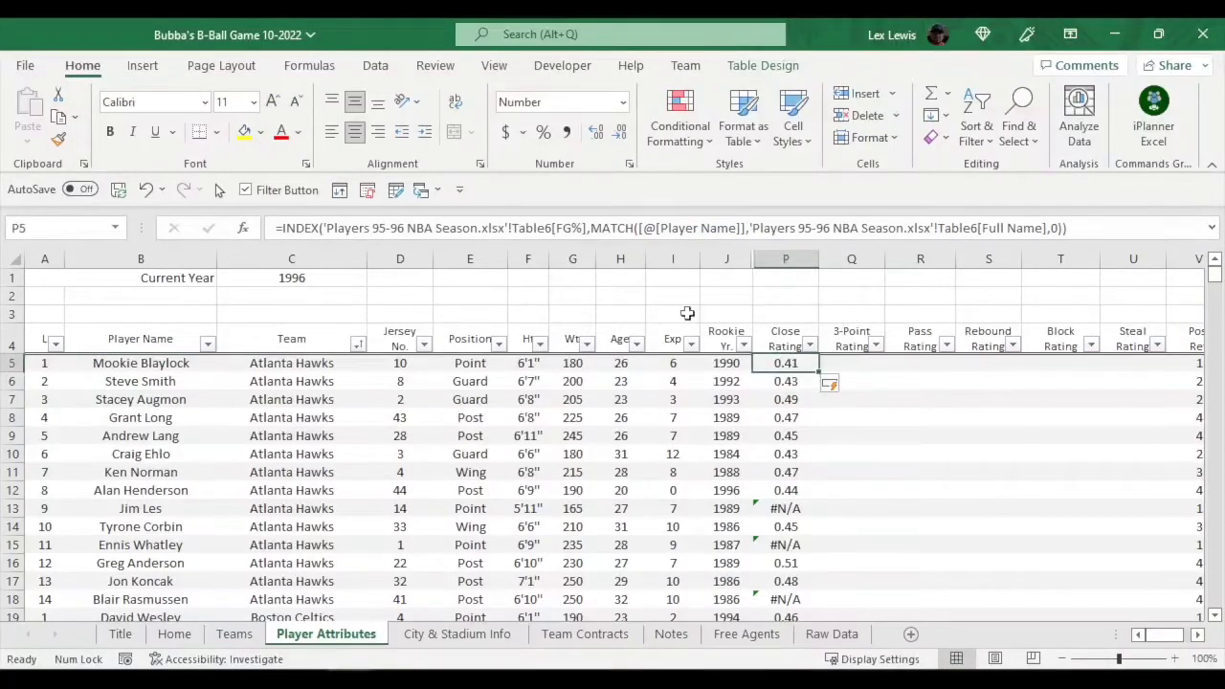
# Expand the formula display and review the full INDEX/MATCH formula in P5.
pyautogui.click(1214, 231)
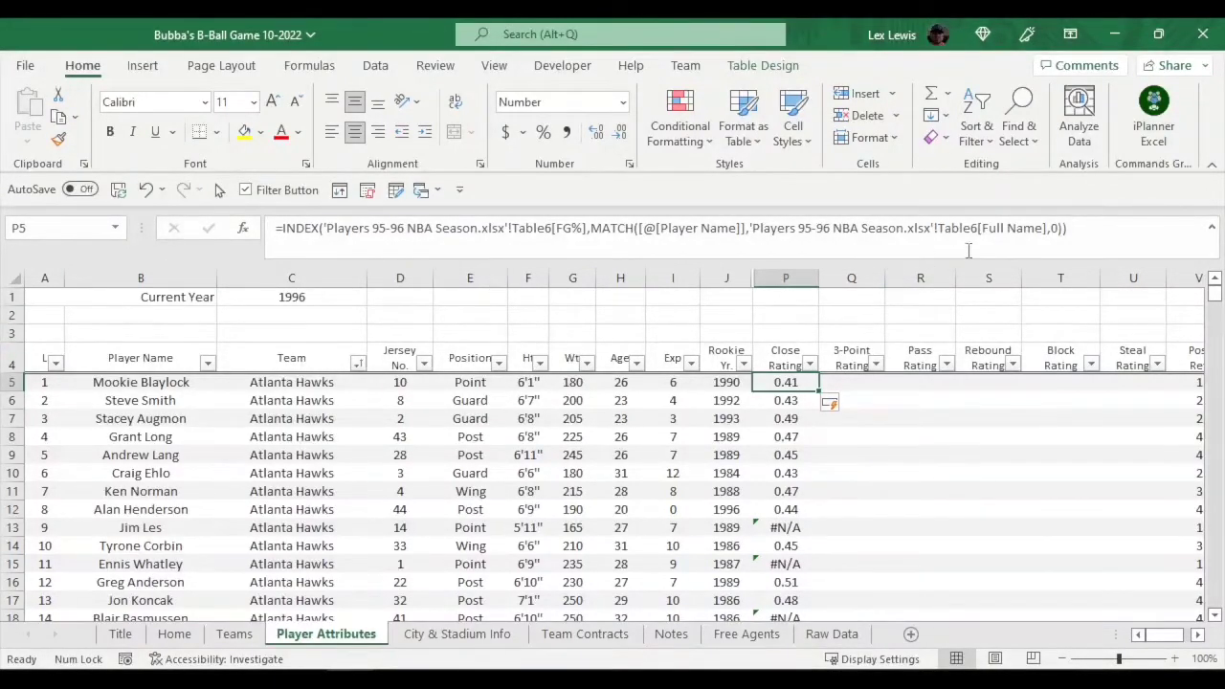
pyautogui.click(1070, 226)
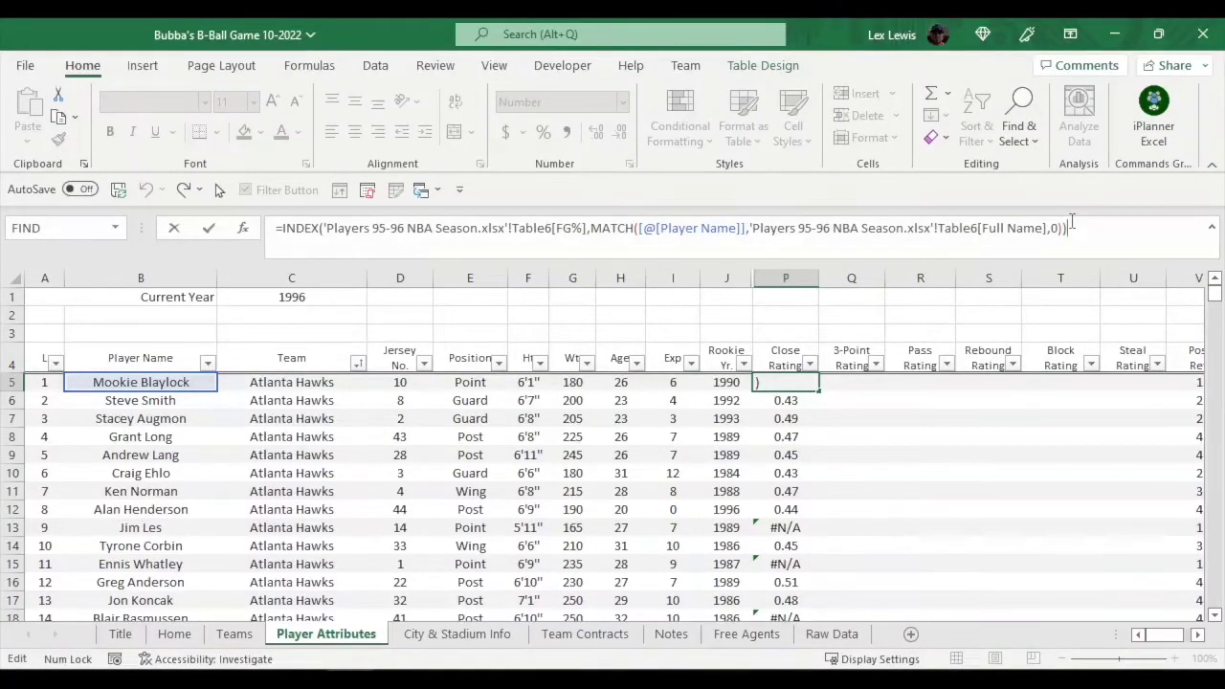
pyautogui.hotkey('ctrl', 'Return')
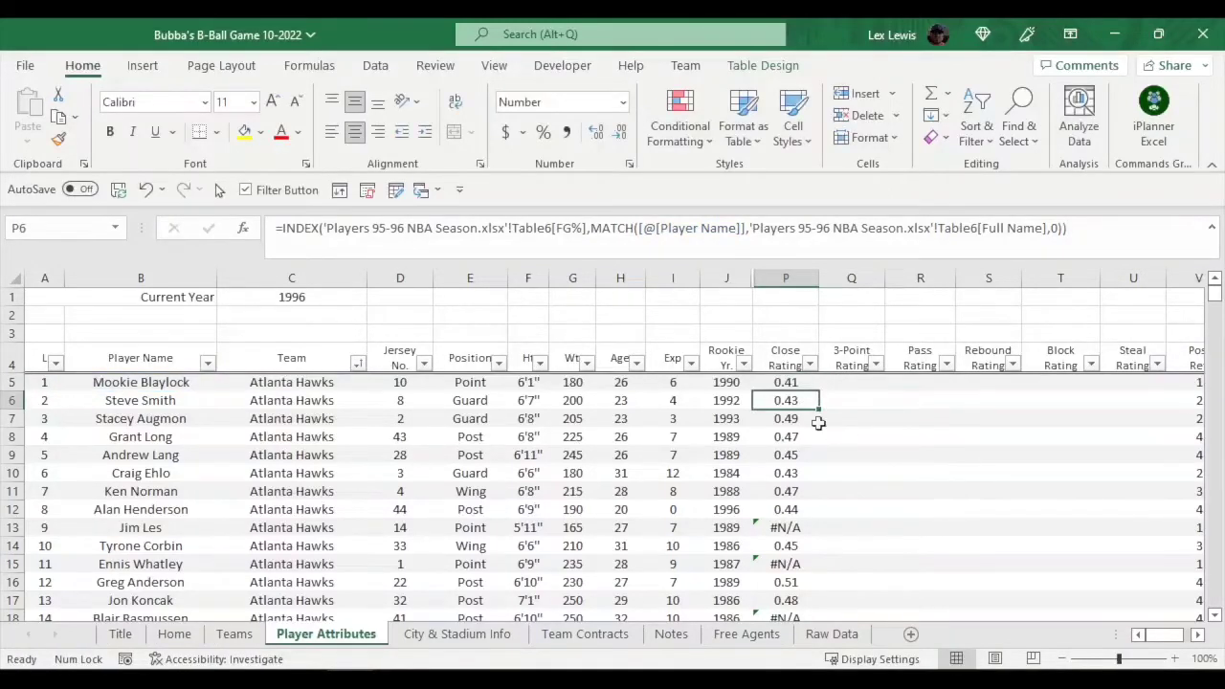